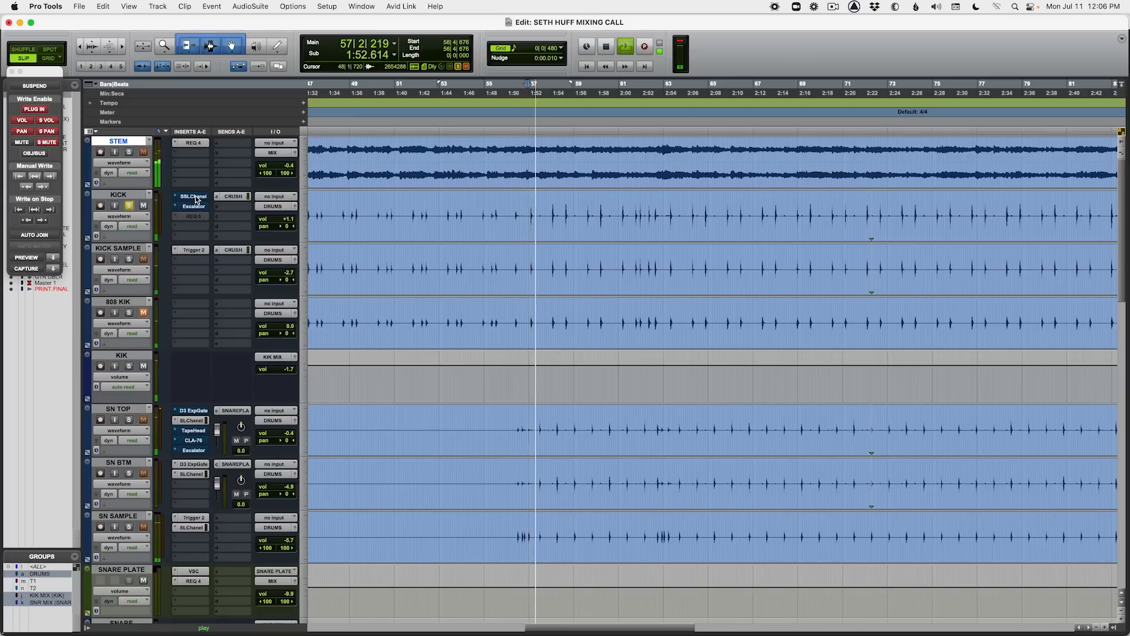
Step: Open the SSLChannel insert on the KICK track and take it out of bypass during playback
click(200, 199)
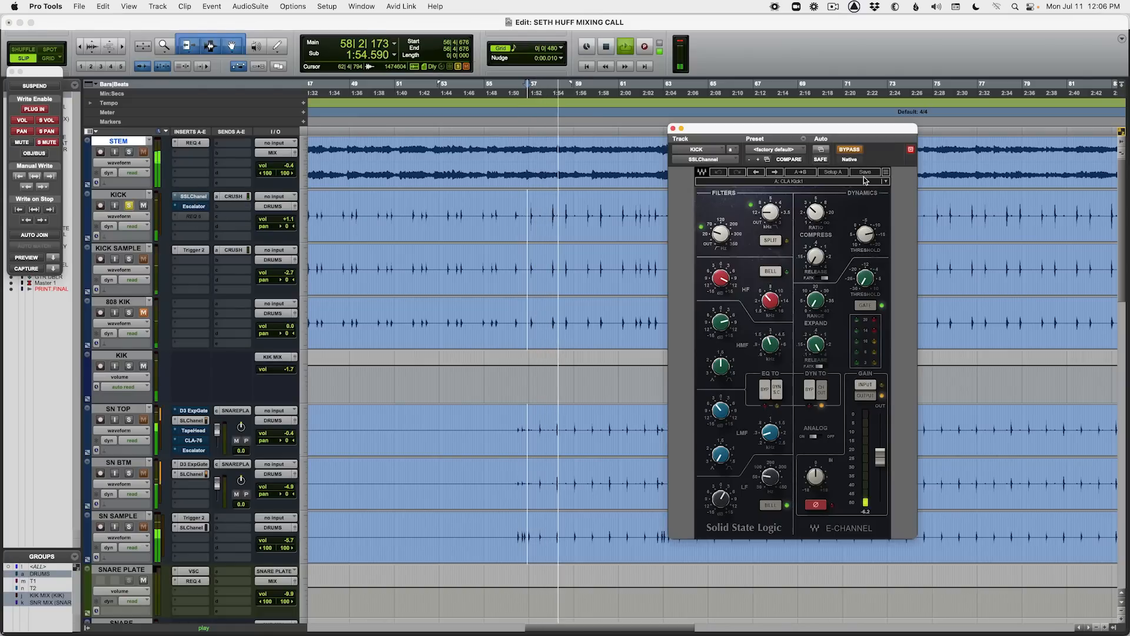
click(851, 151)
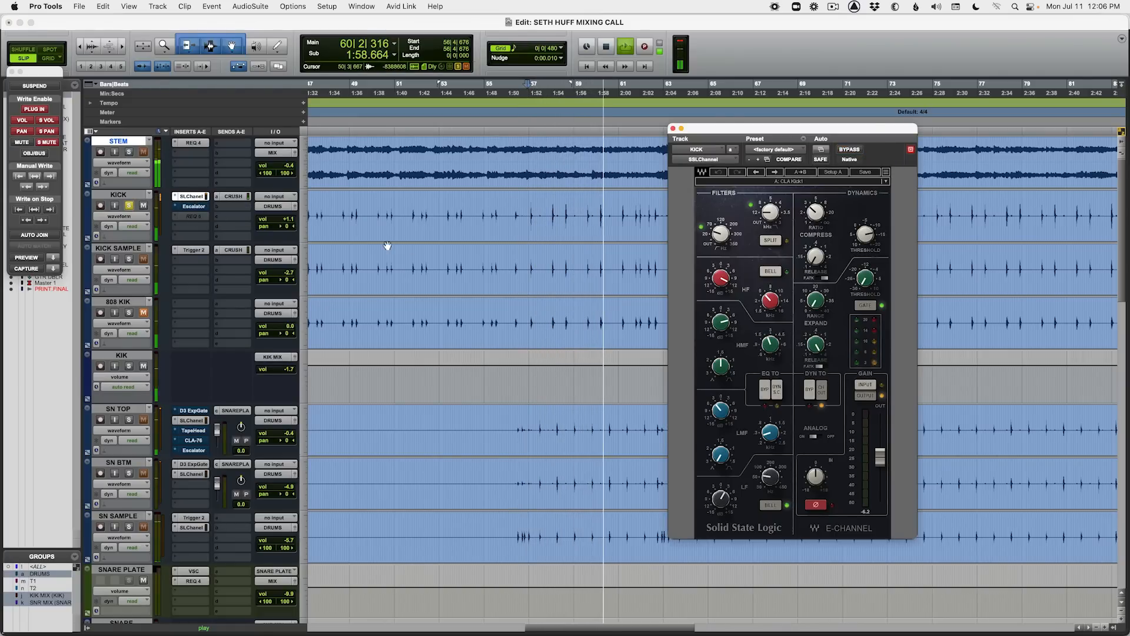
key(space)
Step: Take the Escalator insert on the KICK track out of bypass, play it back, and unsolo the track
click(192, 207)
key(space)
super+click(192, 206)
click(192, 207)
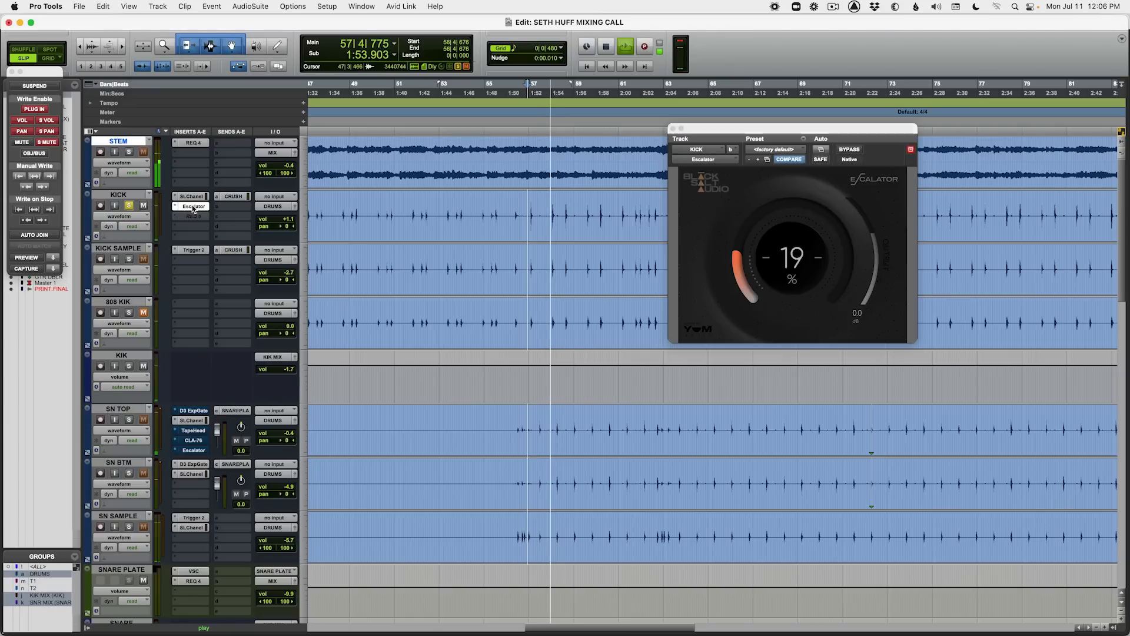
key(space)
click(129, 205)
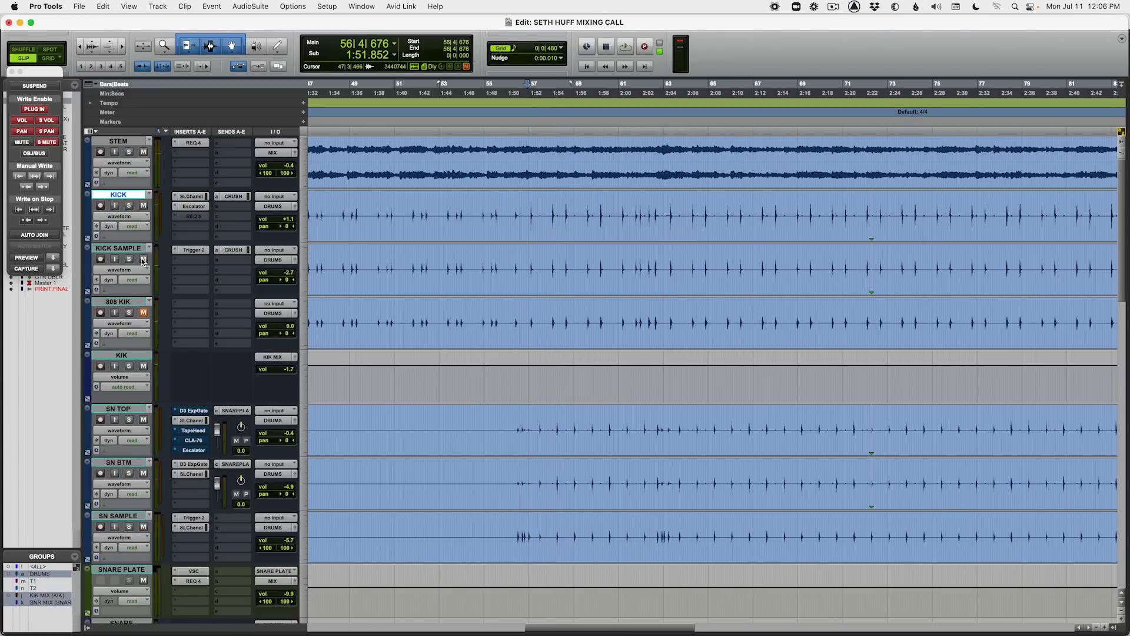
Step: Check Trigger 2 on the KICK SAMPLE track and compare the soloed drums with that track muted and unmuted
click(193, 251)
click(192, 250)
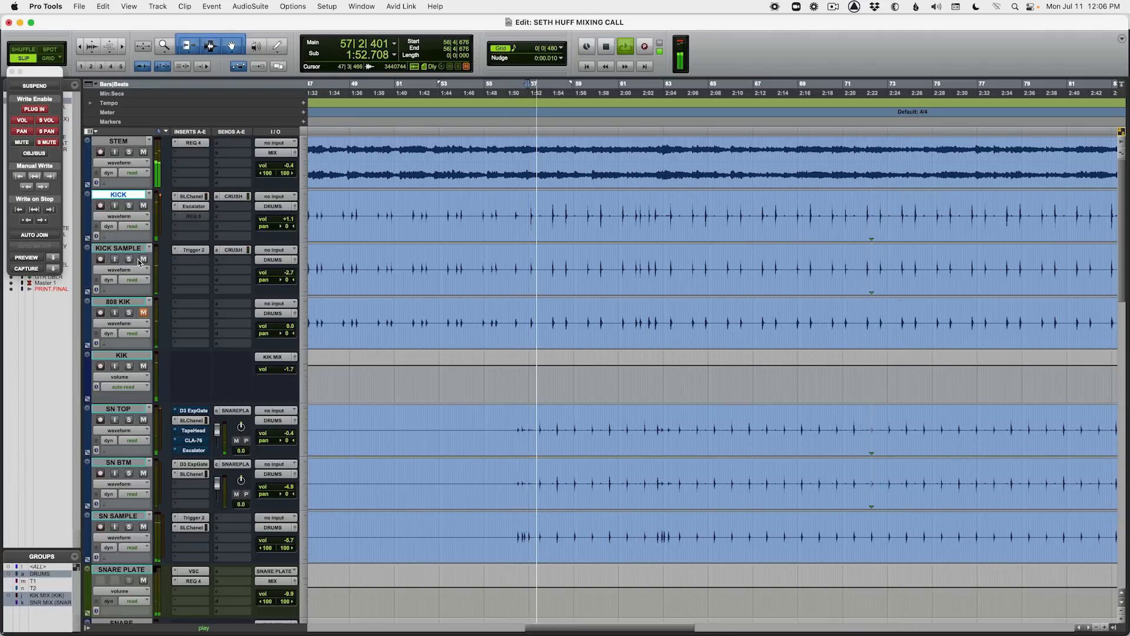
click(128, 259)
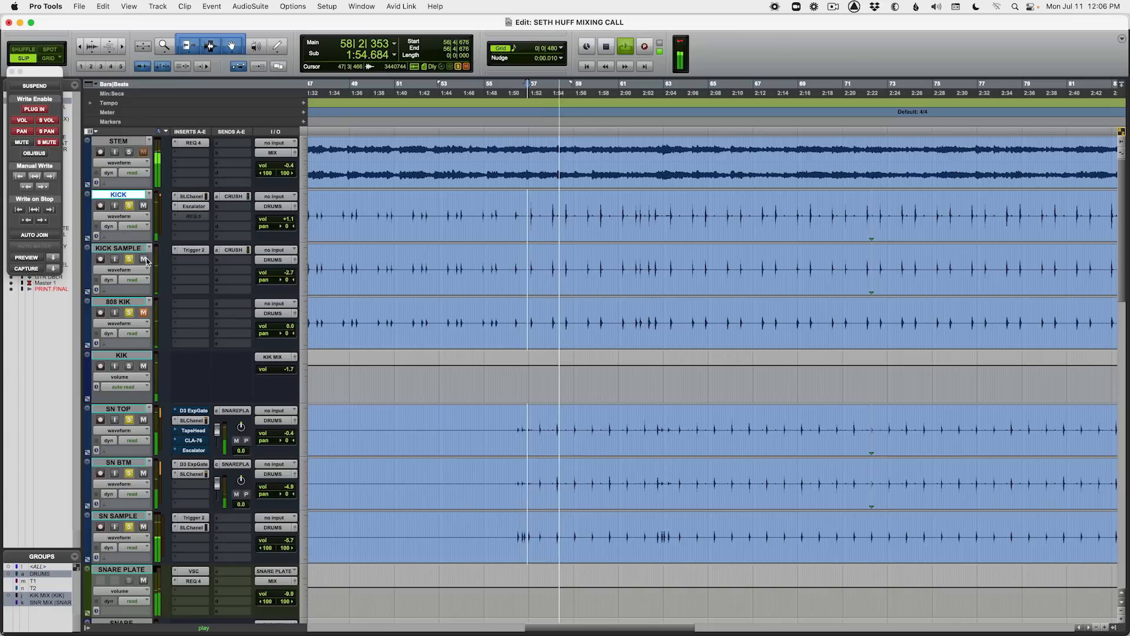
click(145, 259)
click(145, 260)
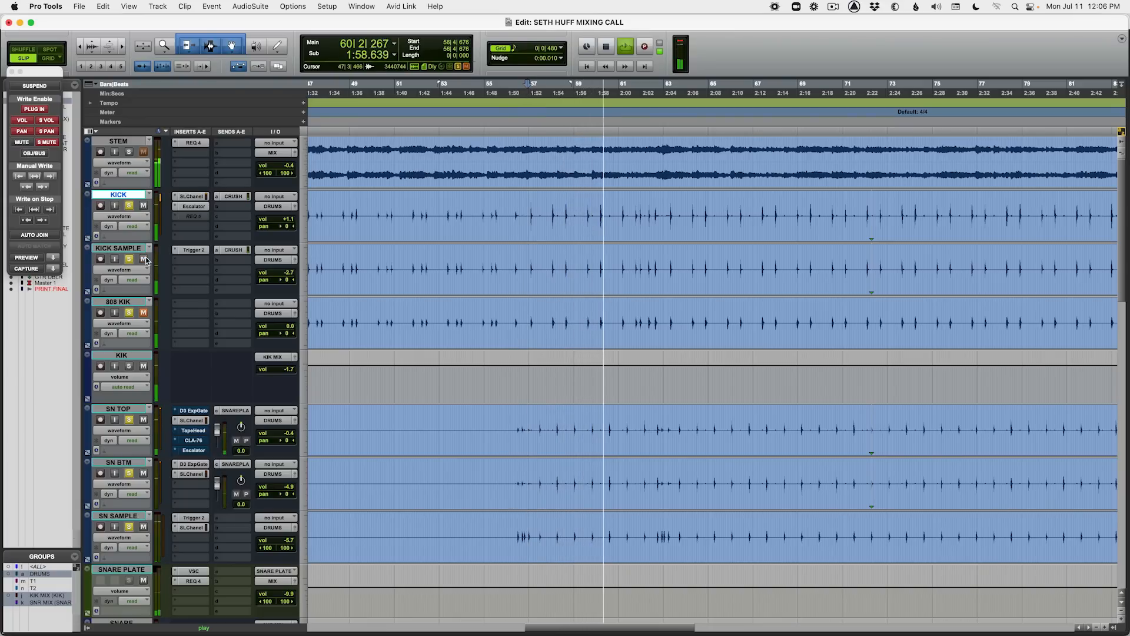
Step: Solo the SN TOP track and compare its sound with the SSLChannel insert bypassed and active
scroll(164, 262, down, 3)
key(space)
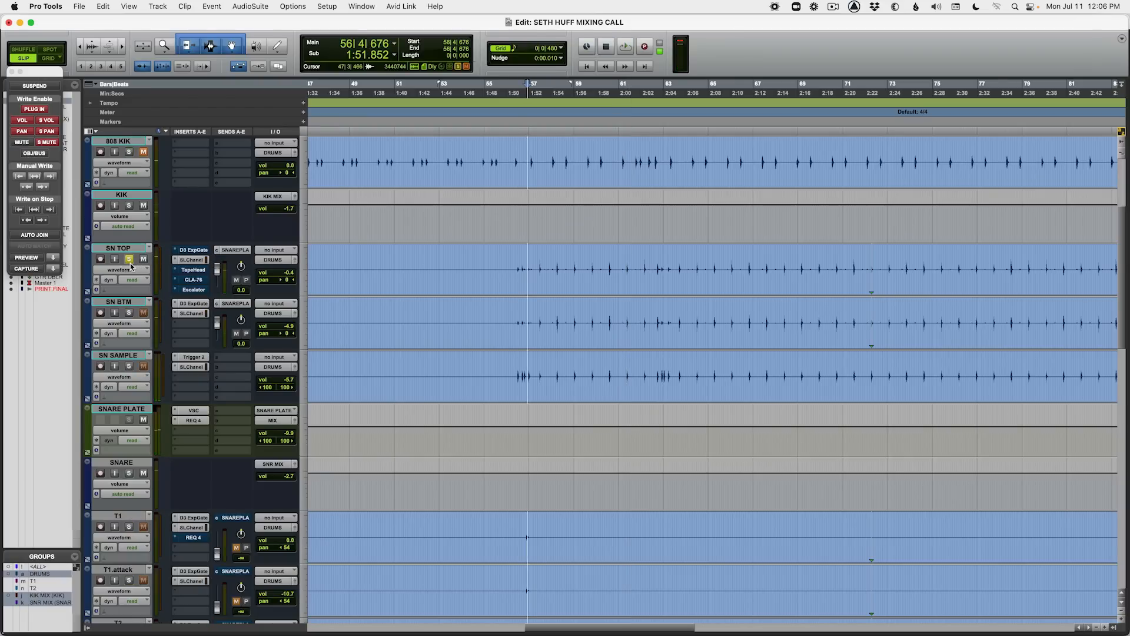
key(space)
click(196, 260)
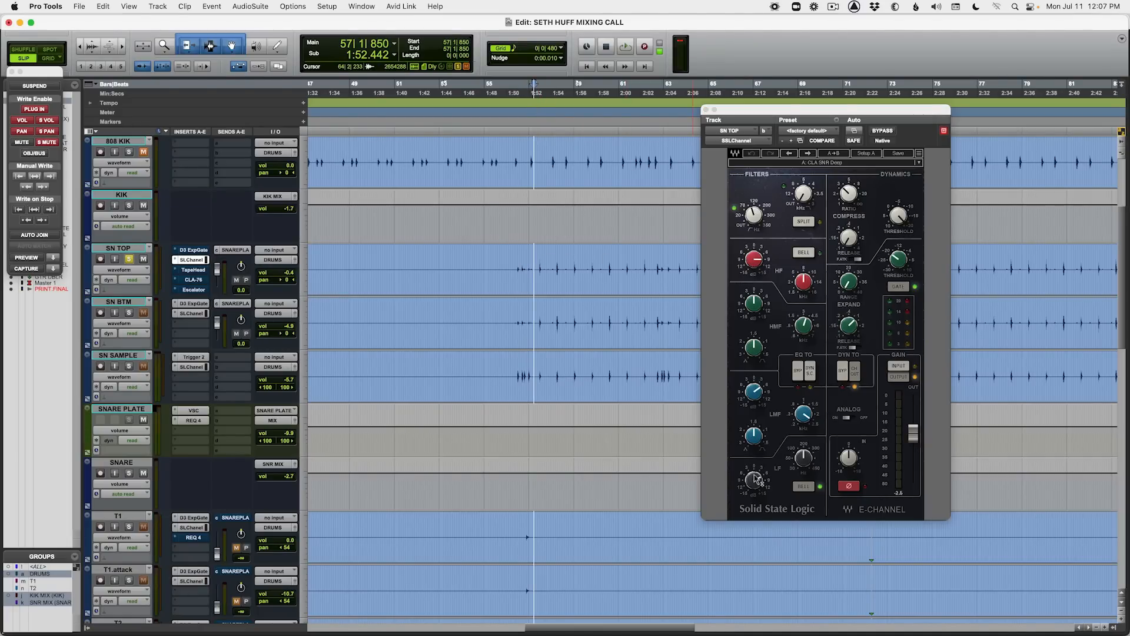
key(space)
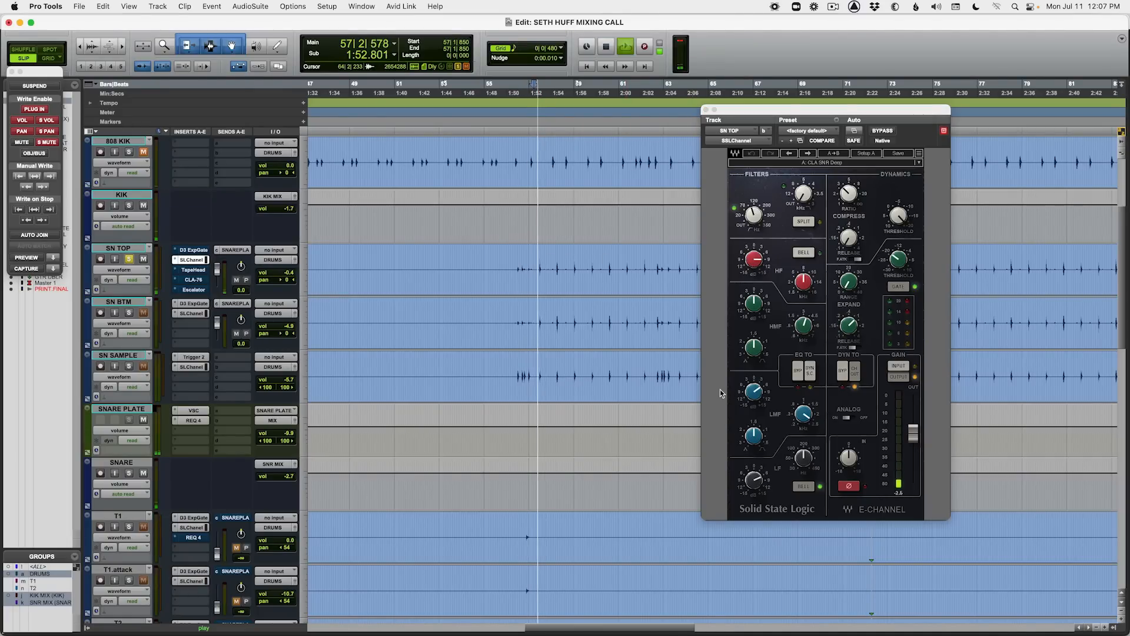
click(879, 133)
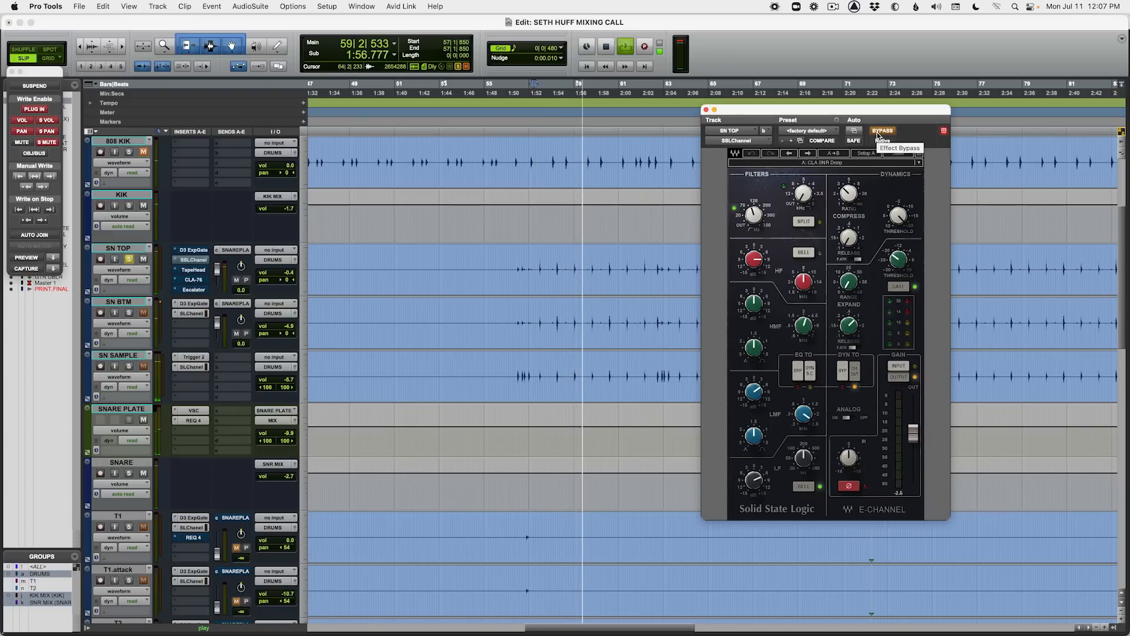
click(879, 133)
key(space)
Step: Solo SN BTM along with SN TOP, open its SSLChannel, and compare the snare with SN BTM muted and unmuted
click(129, 314)
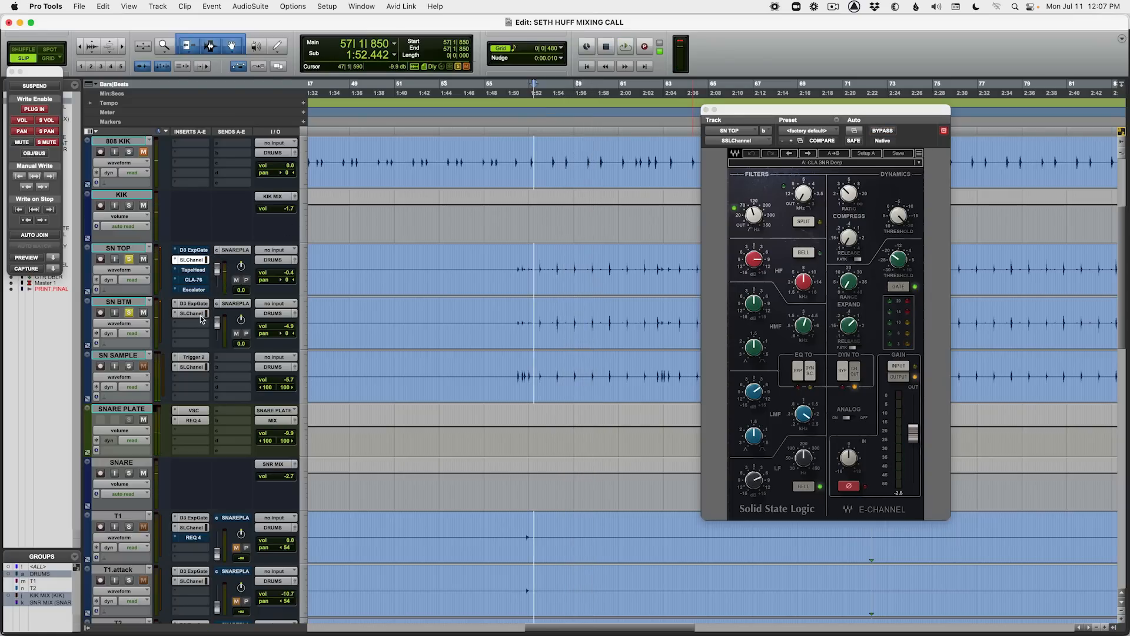
click(192, 313)
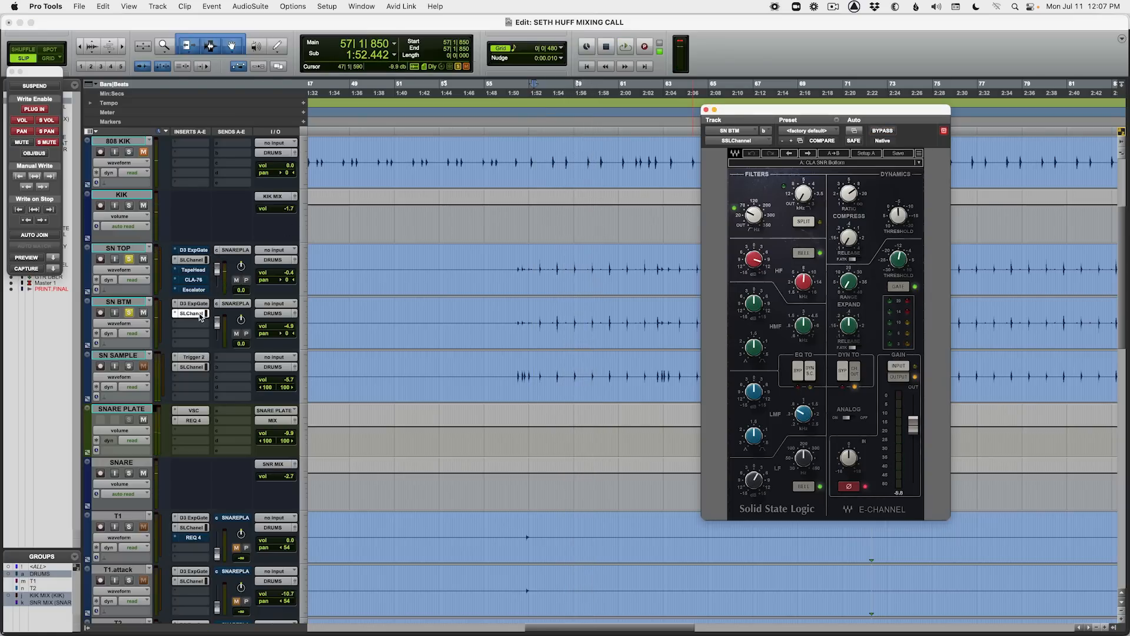
click(144, 315)
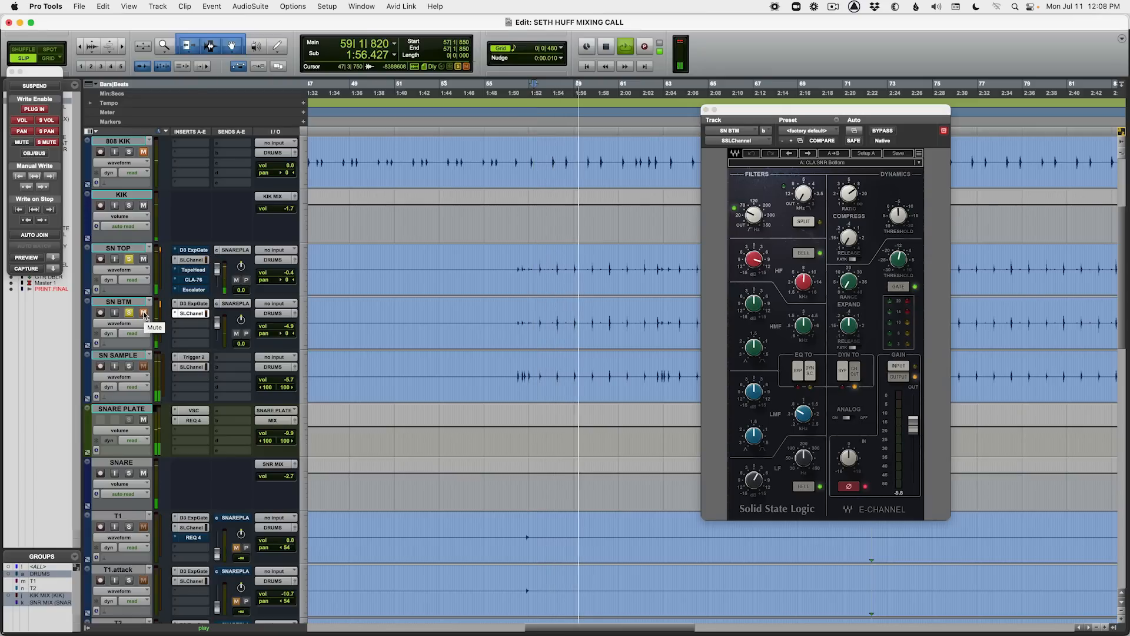
click(145, 315)
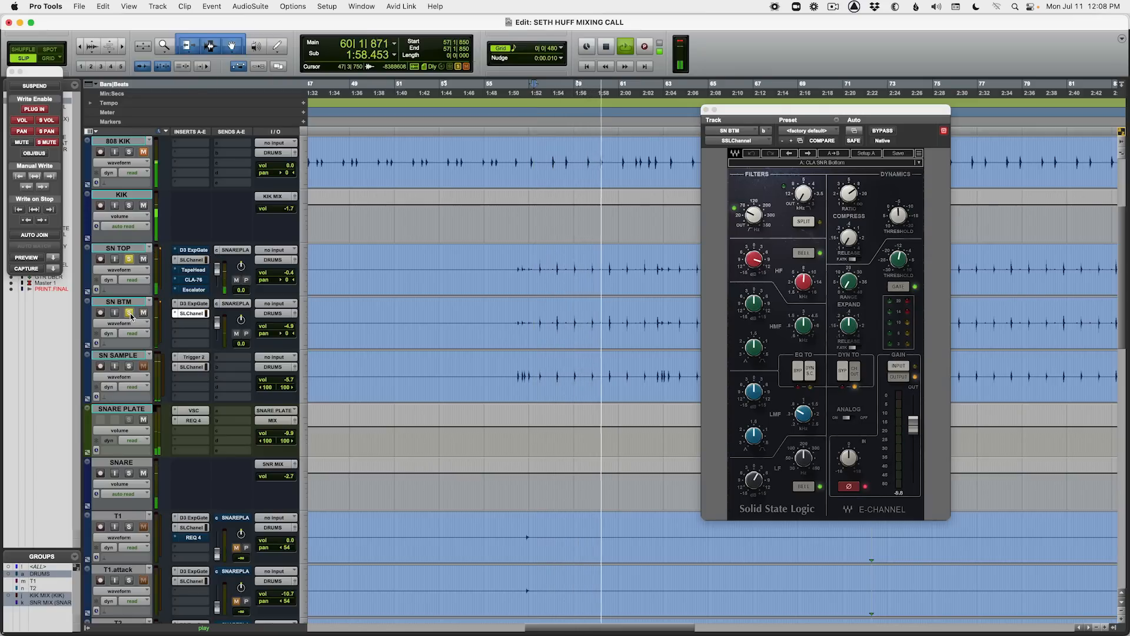
click(129, 313)
key(space)
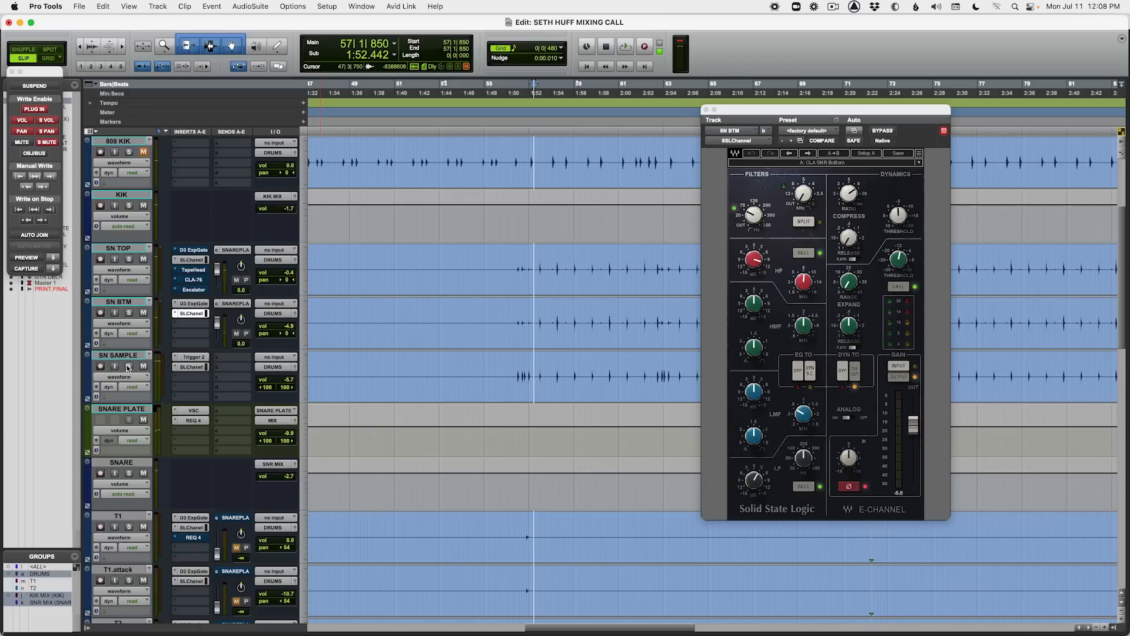
Step: Play the soloed drum tracks with SN SAMPLE muted and unmuted, and close the SSLChannel window
key(space)
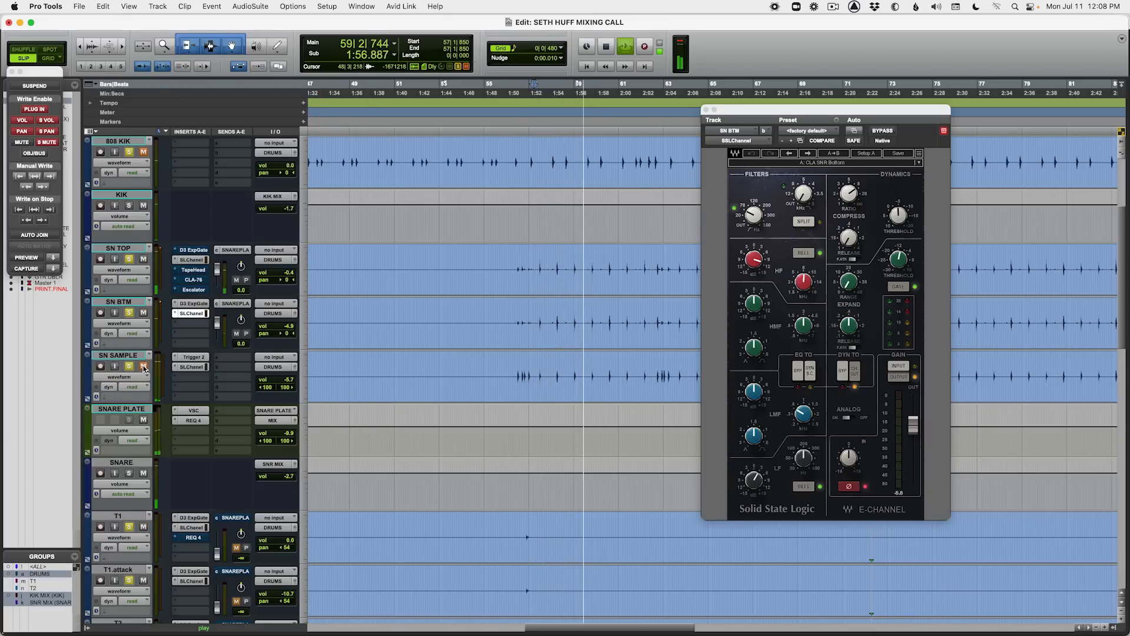
scroll(408, 390, down, 1)
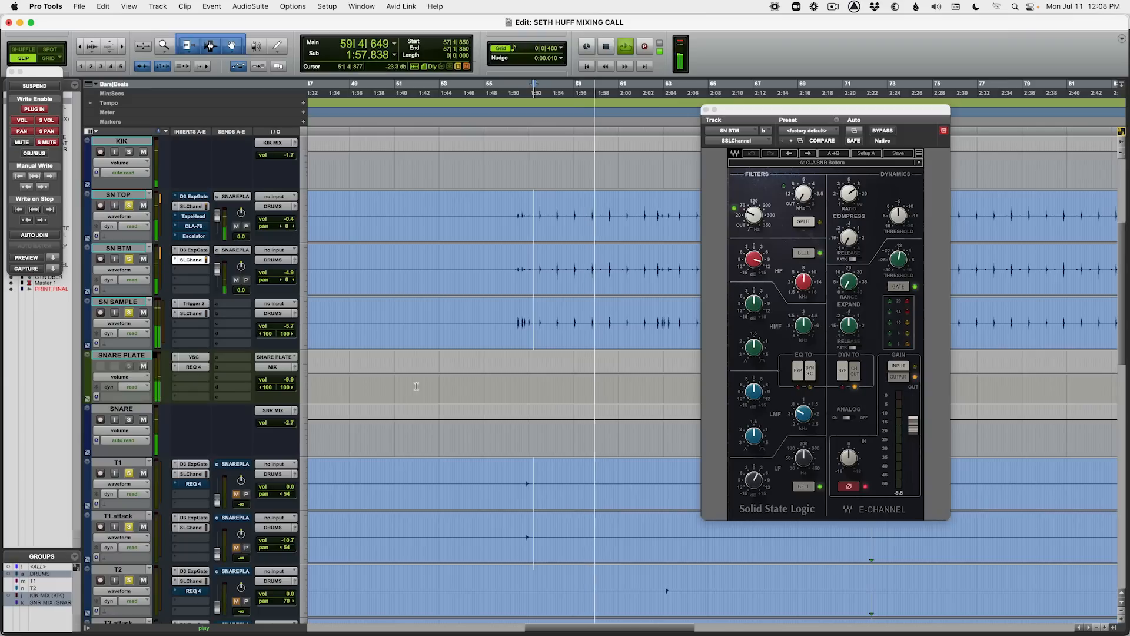
click(706, 110)
key(r)
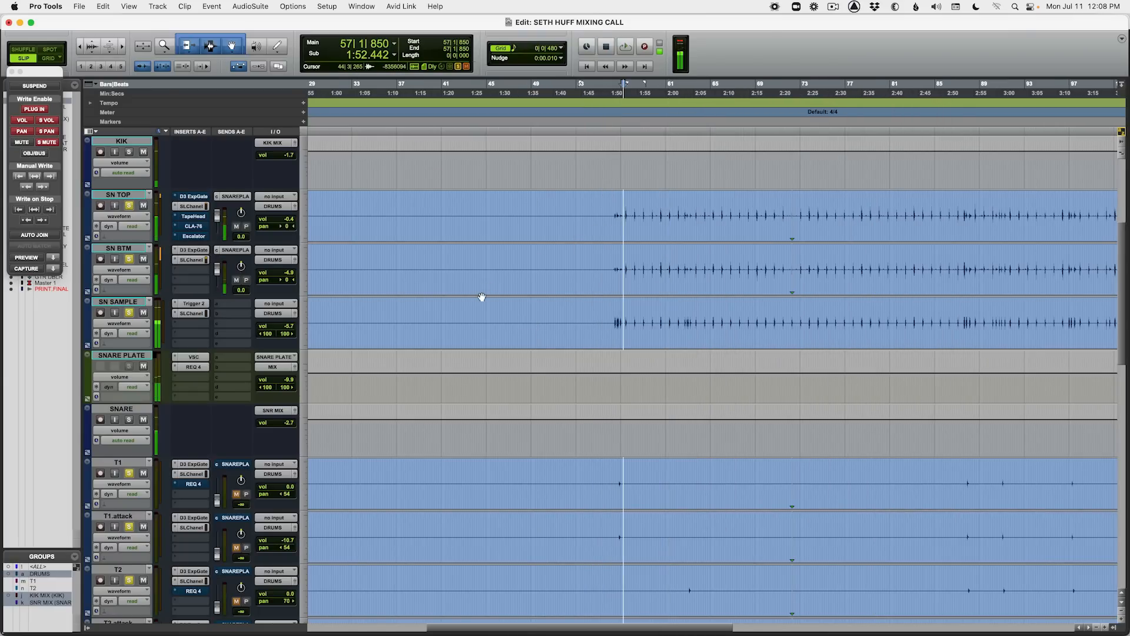
key(space)
Step: Solo the OH track and bypass its REQ 4, Oxygen and CLA-76 inserts during playback
scroll(482, 298, down, 6)
key(r)
key(t)
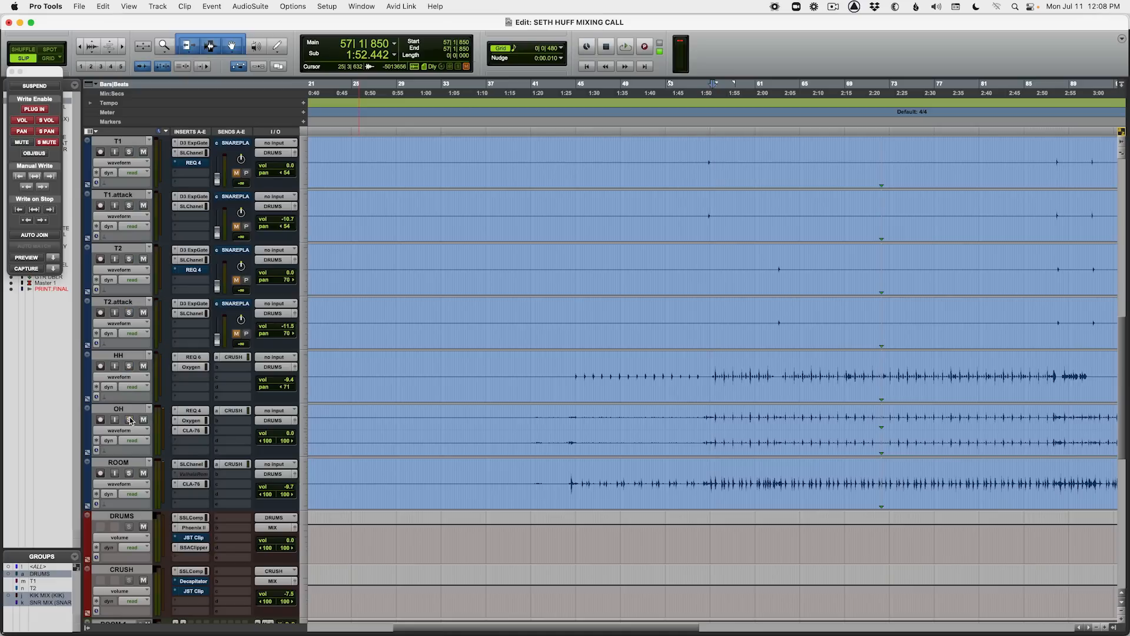
super+click(193, 410)
super+click(193, 420)
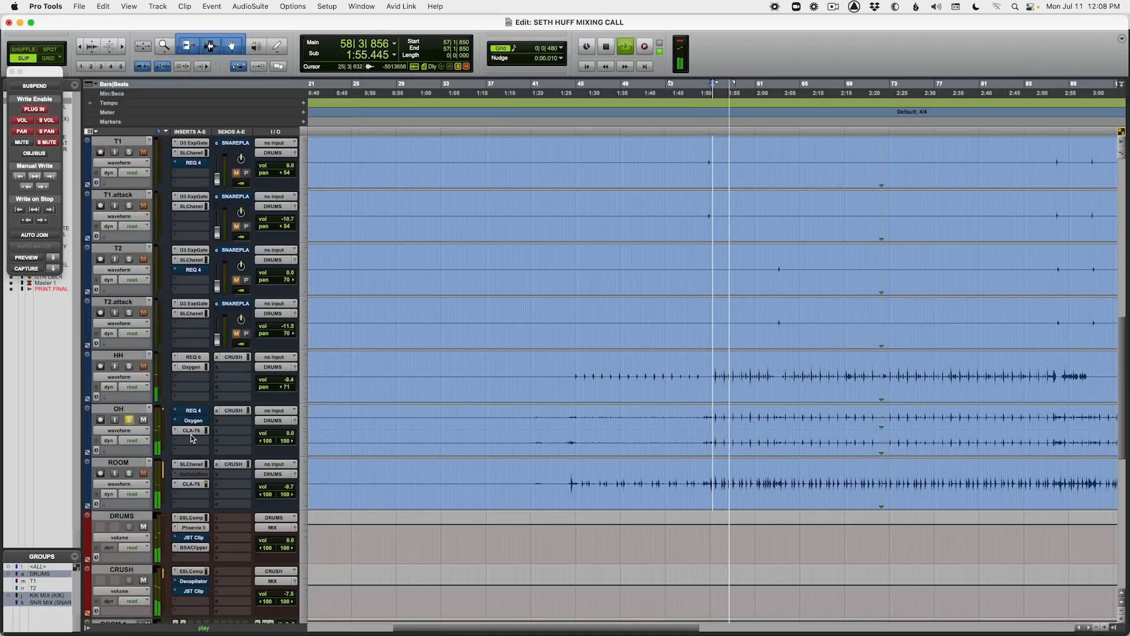
super+click(193, 431)
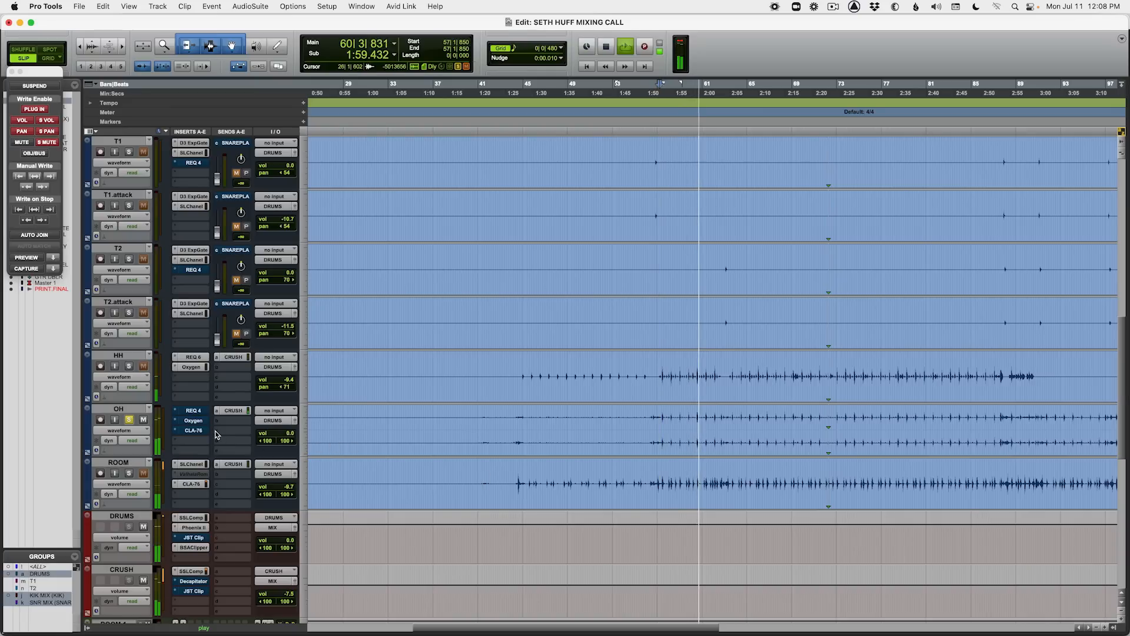
Step: Play the OH track from bar 93 and take its REQ 4 equalizer out of bypass
key(space)
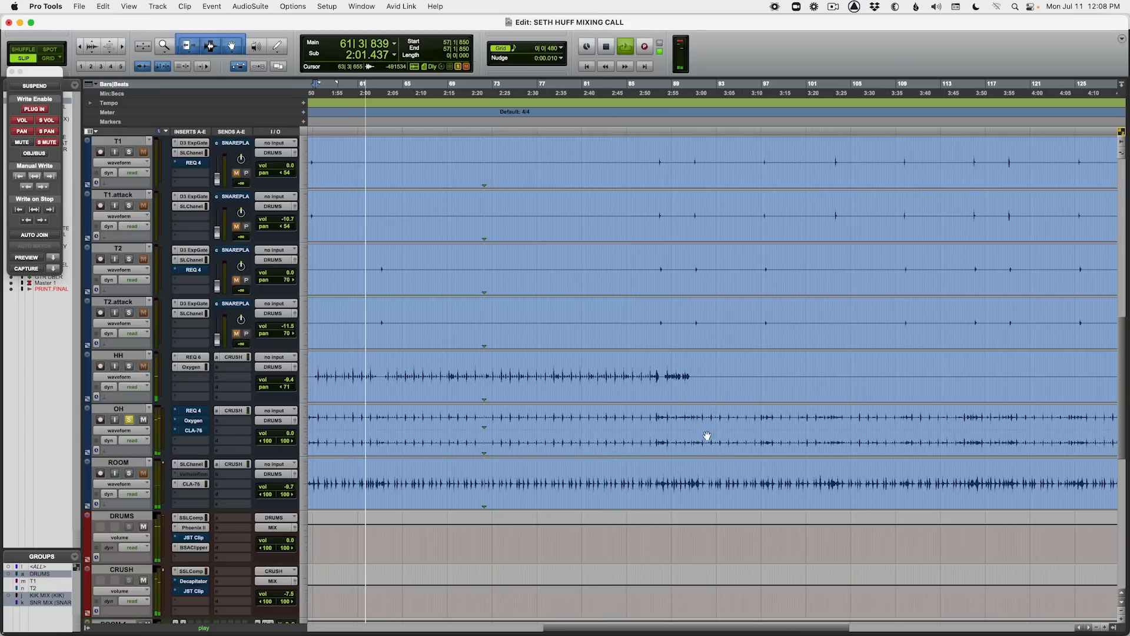
key(space)
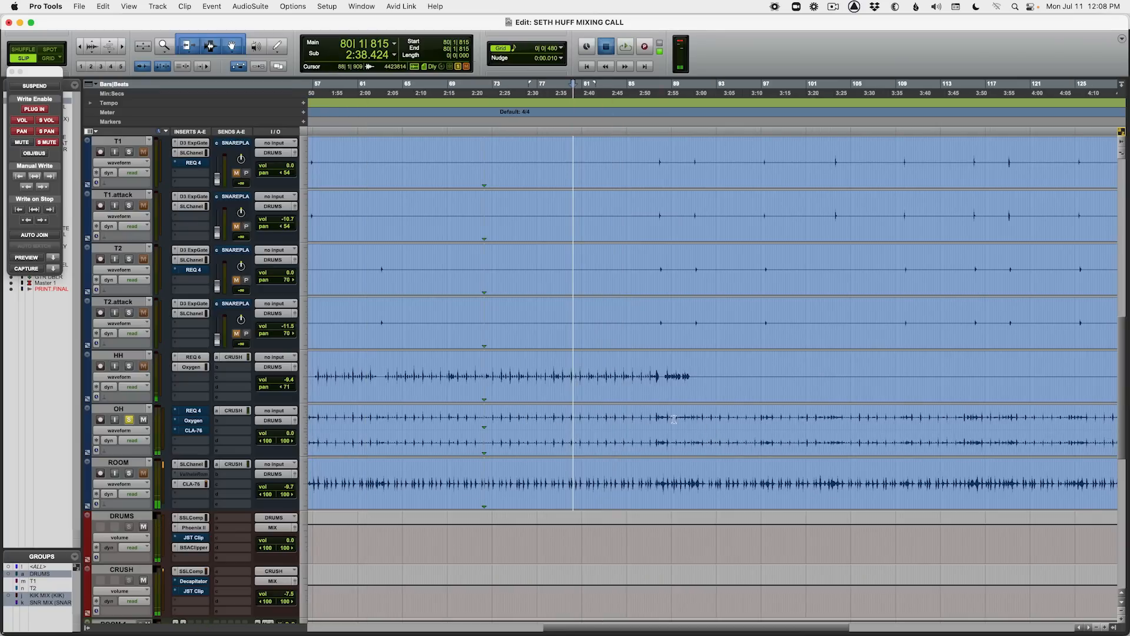
click(192, 410)
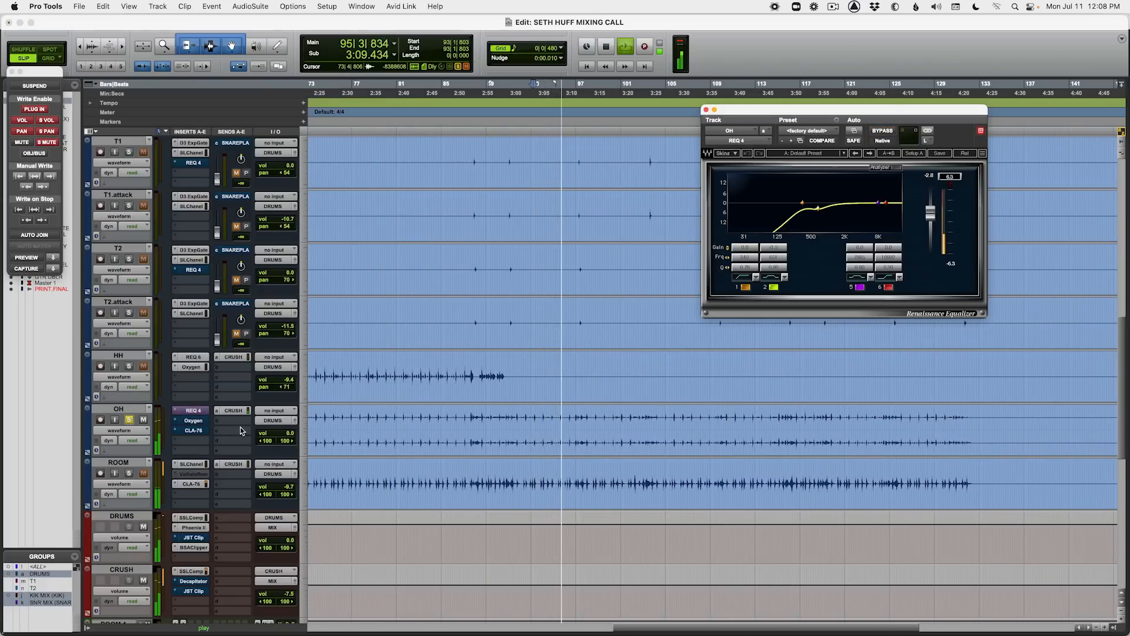
key(space)
key(space)
Step: Take the Oxygen and CLA-76 inserts on the OH track out of bypass, viewing each plug-in during playback
click(194, 421)
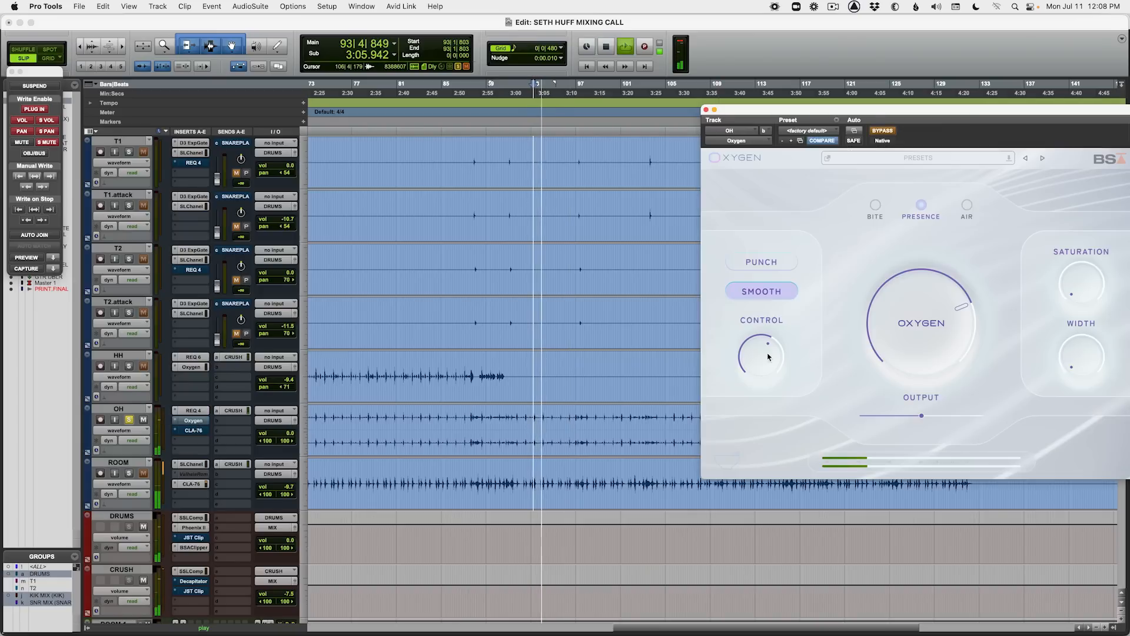
key(space)
drag(930, 130, 815, 115)
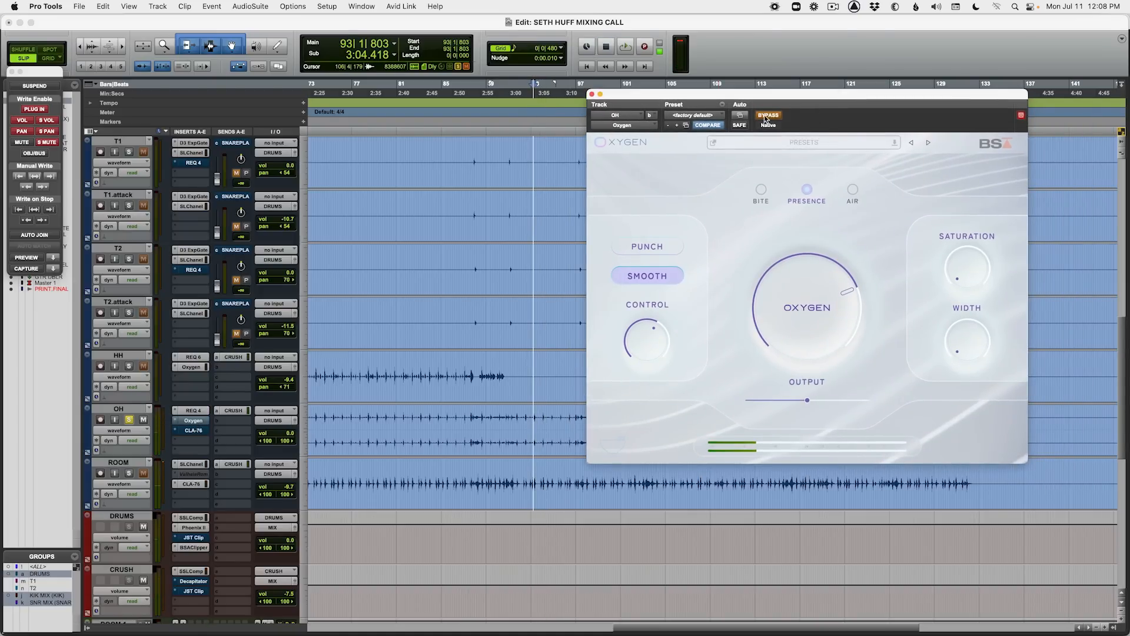
key(space)
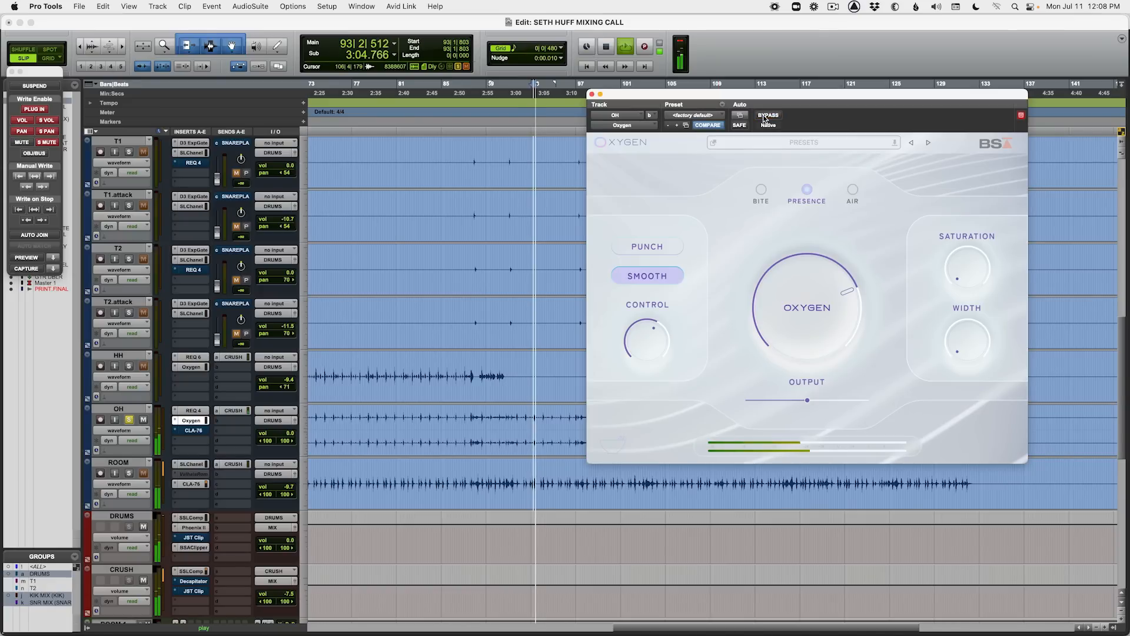
click(769, 116)
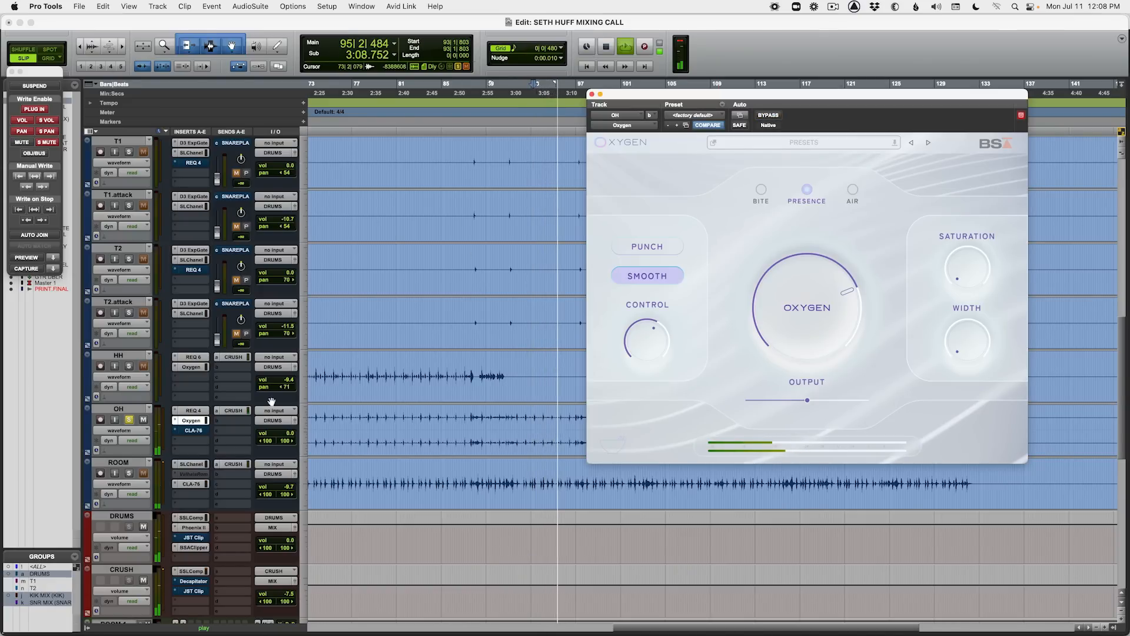
click(194, 432)
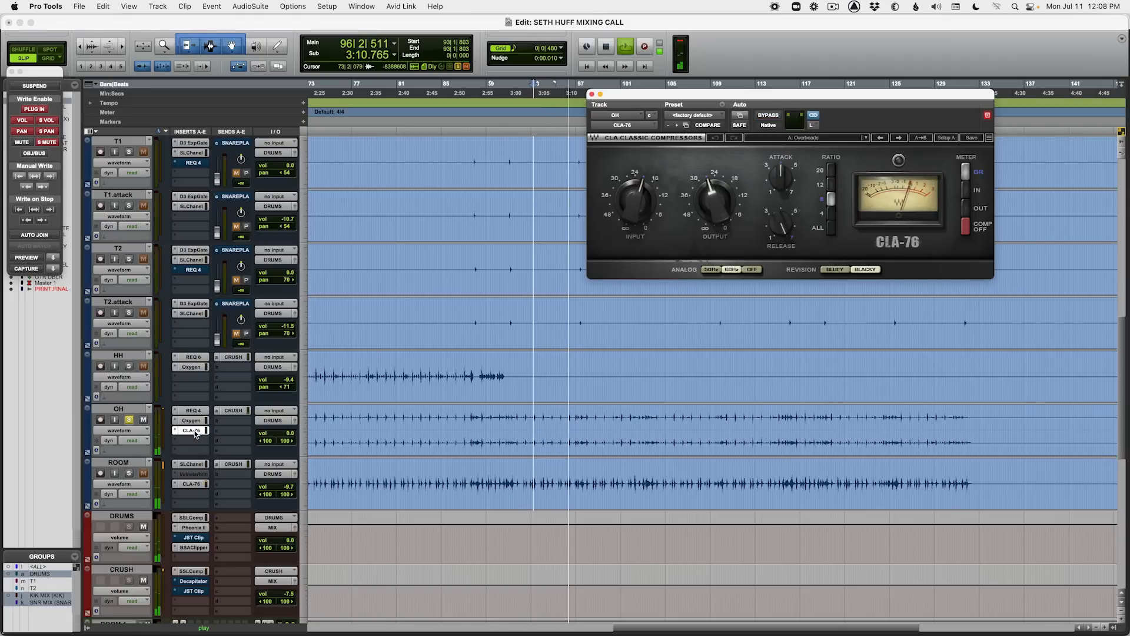
click(194, 431)
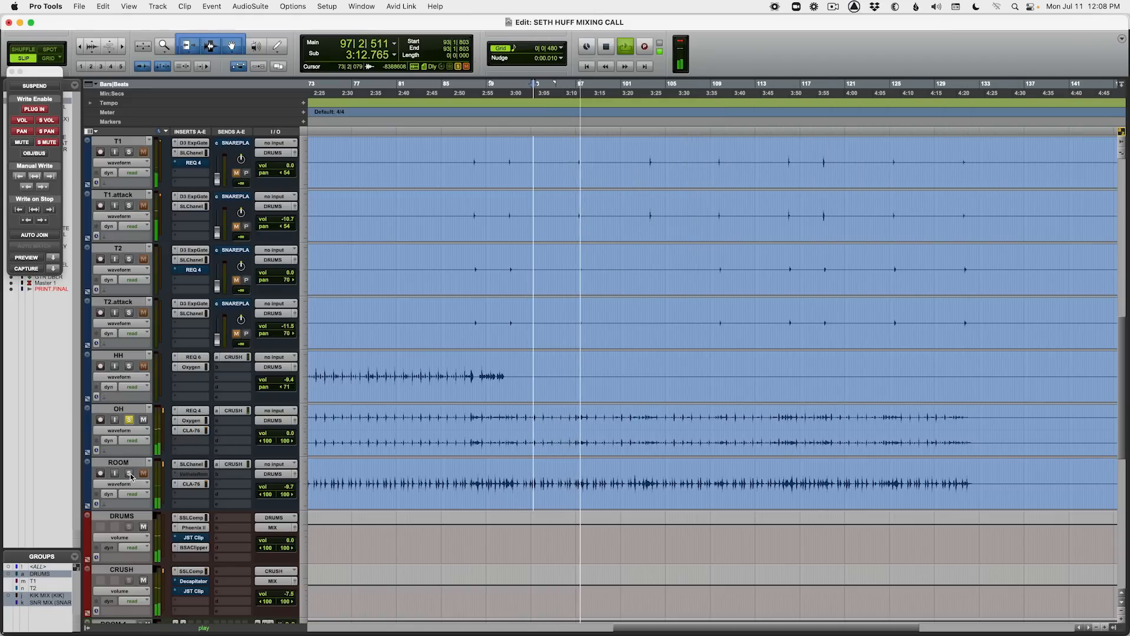
Step: Solo the drum tracks and open the SSLComp insert on the DRUMS bus during playback
click(130, 367)
scroll(192, 430, down, 2)
key(space)
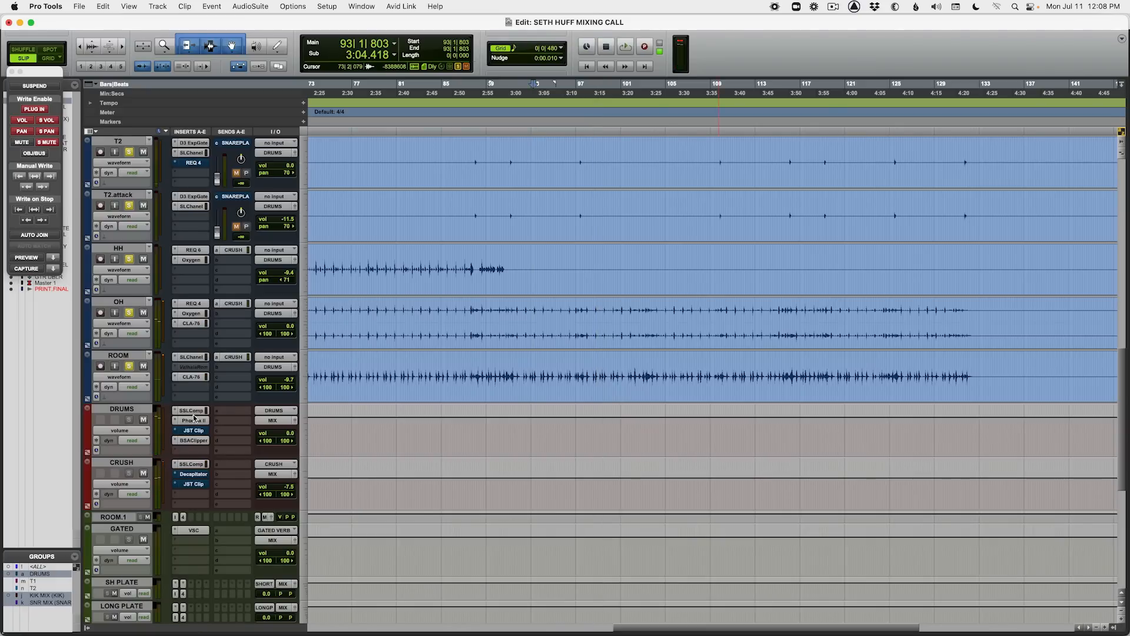
click(192, 410)
key(space)
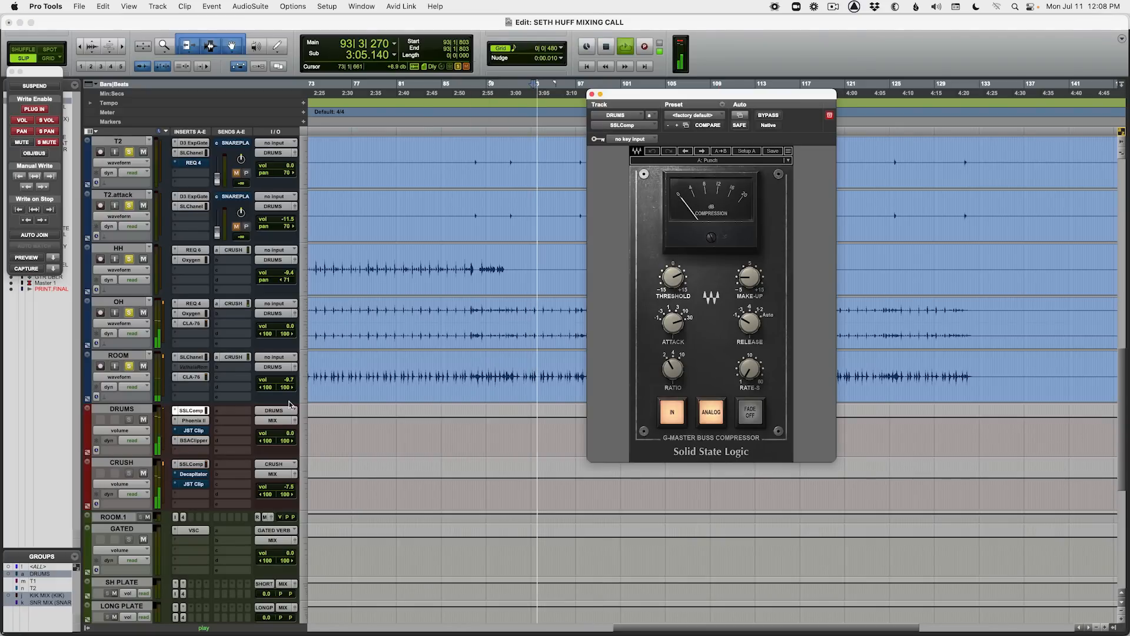
Step: Compare the drums with the CRUSH bus muted and unmuted, and close the SSLComp window
click(144, 473)
click(144, 473)
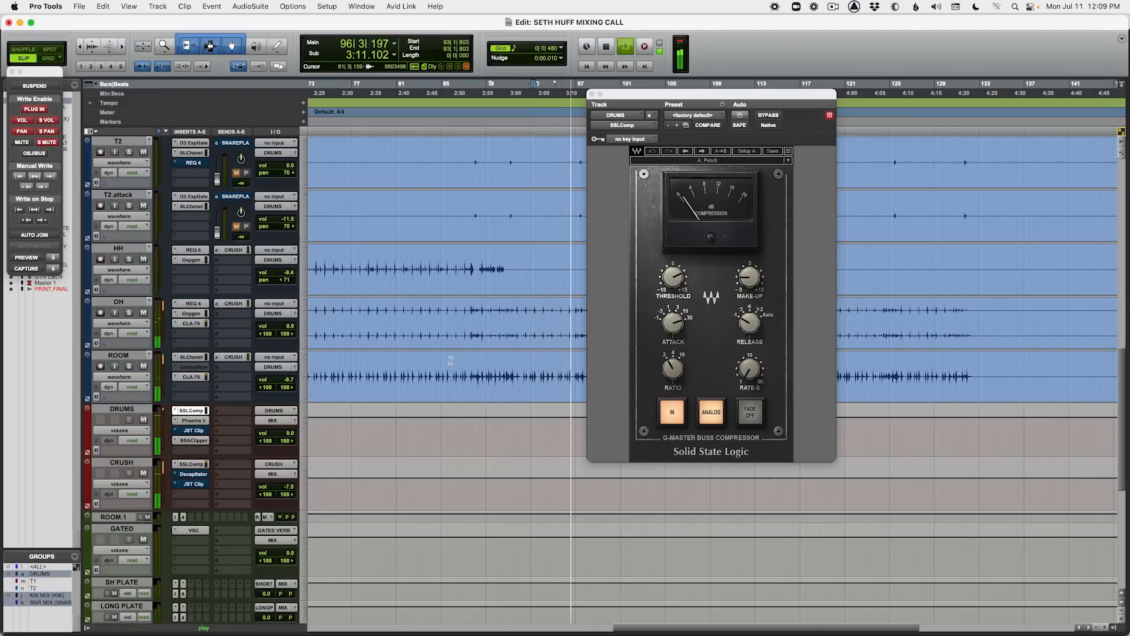
scroll(583, 136, up, 10)
click(592, 94)
scroll(518, 227, up, 5)
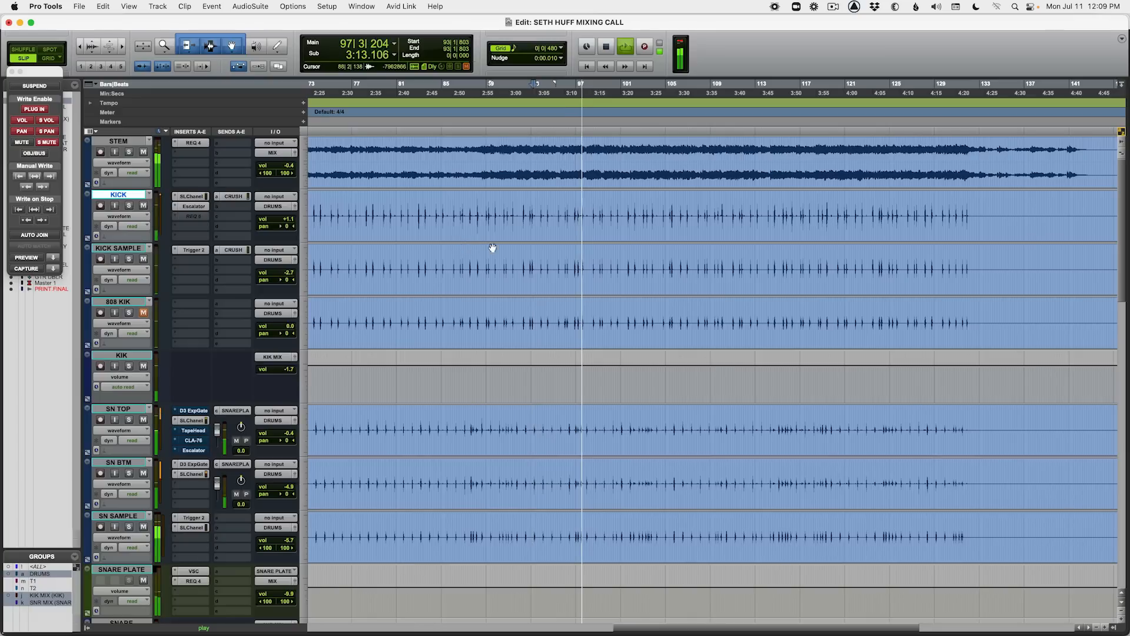
Step: Play the session from bar 93, close the STEM track's REQ 4 window and stop playback
key(r)
key(space)
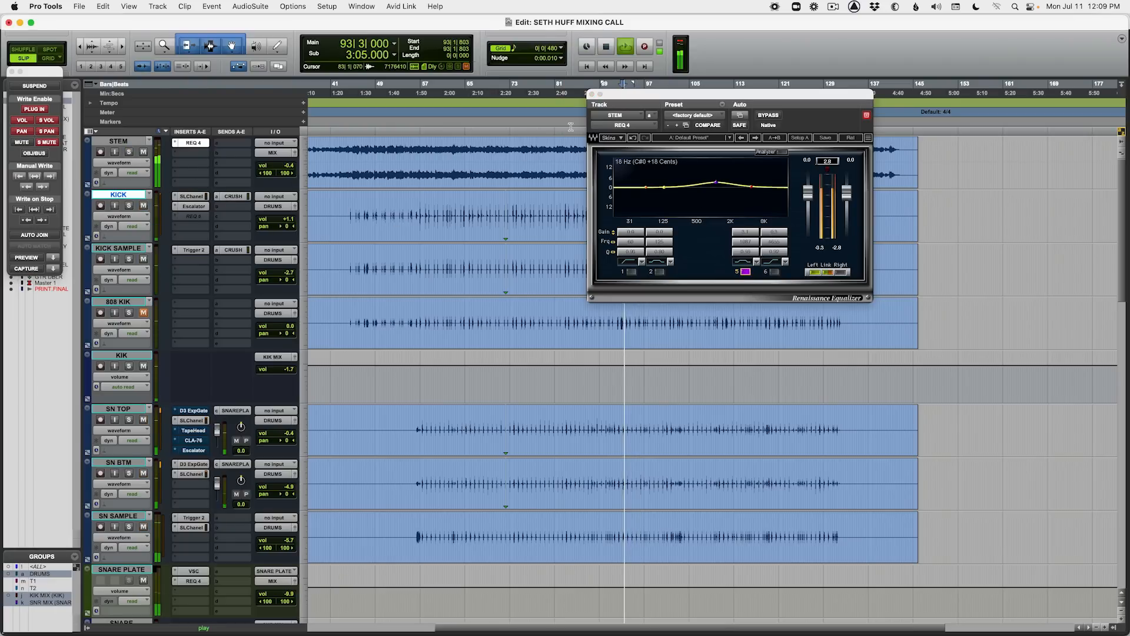
click(593, 94)
scroll(660, 254, right, 5)
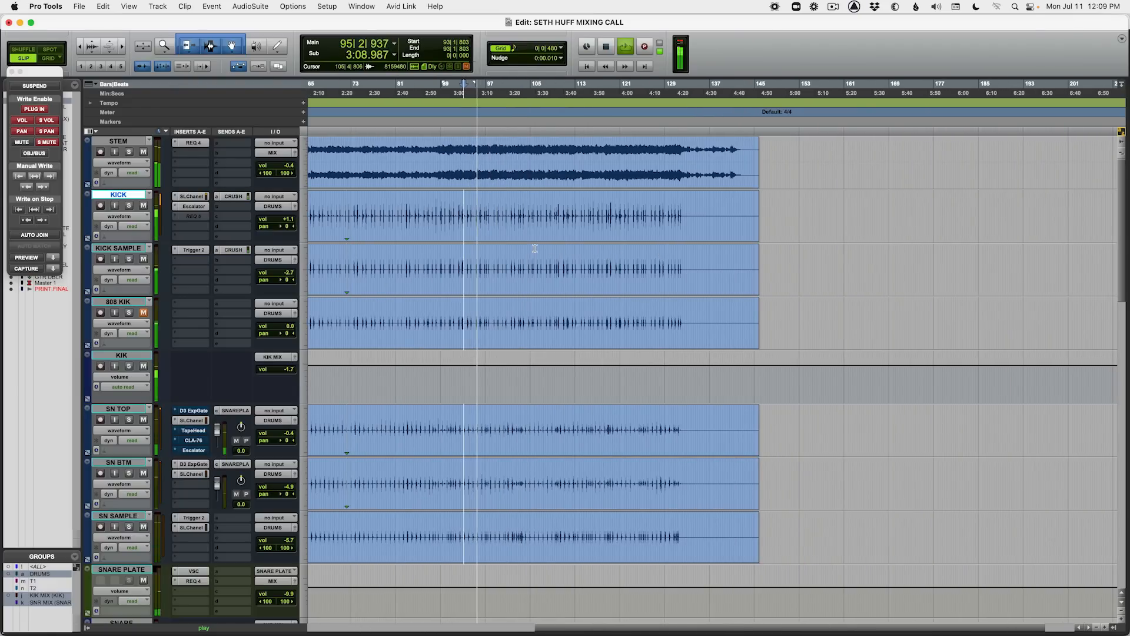
key(space)
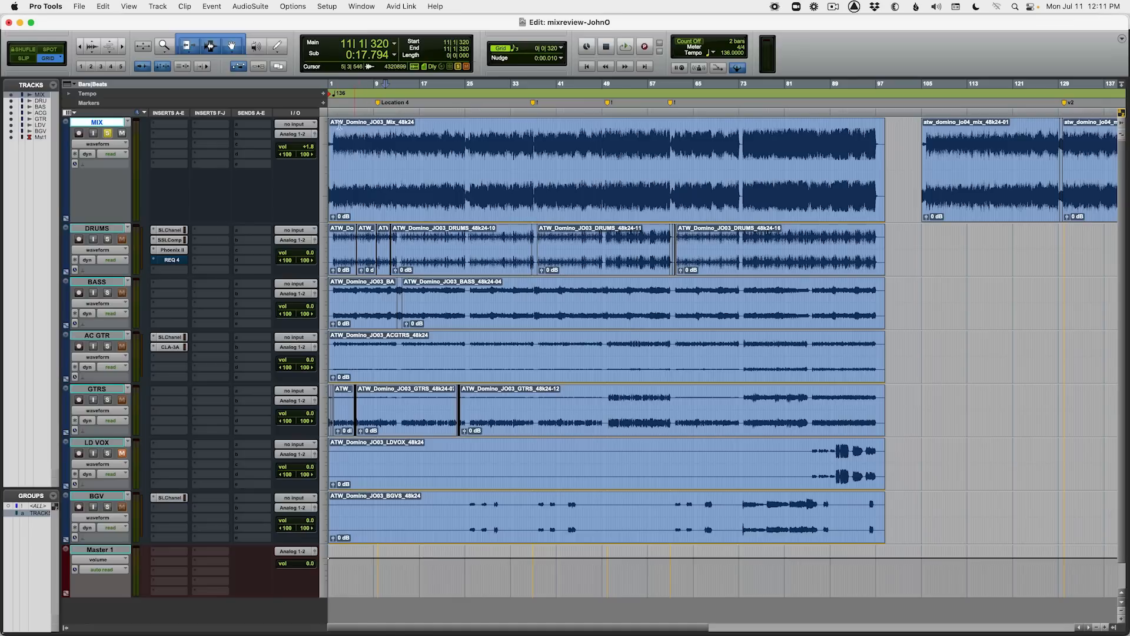
Step: Play the MIX track of the mix review session from bar 1, jumping playback to bars 9, 16 and 13
key(t)
key(t)
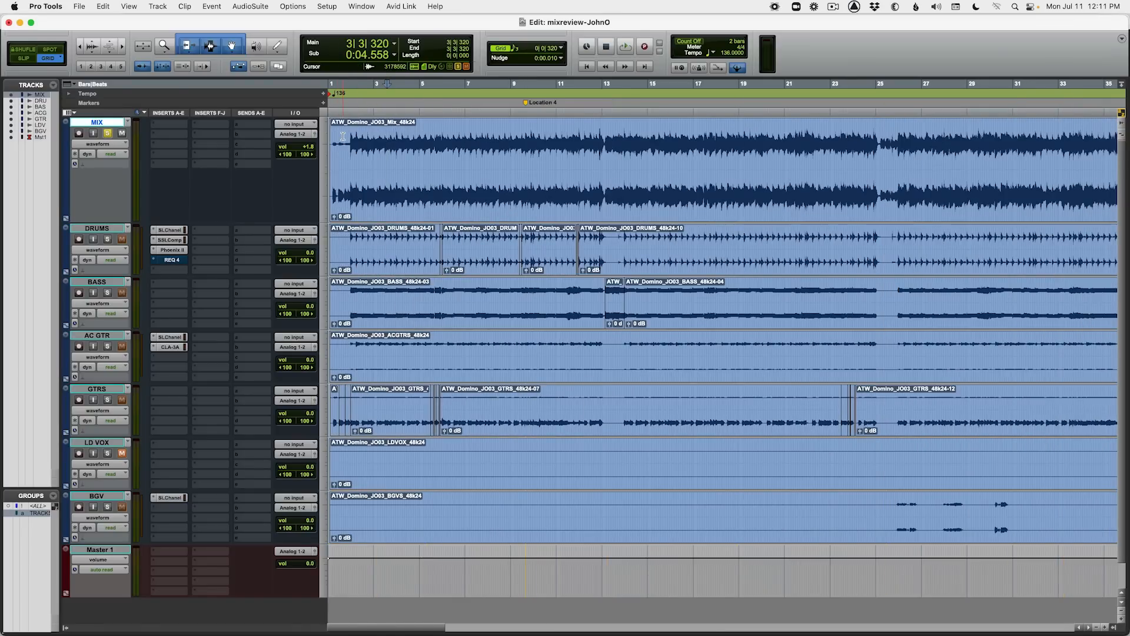
key(space)
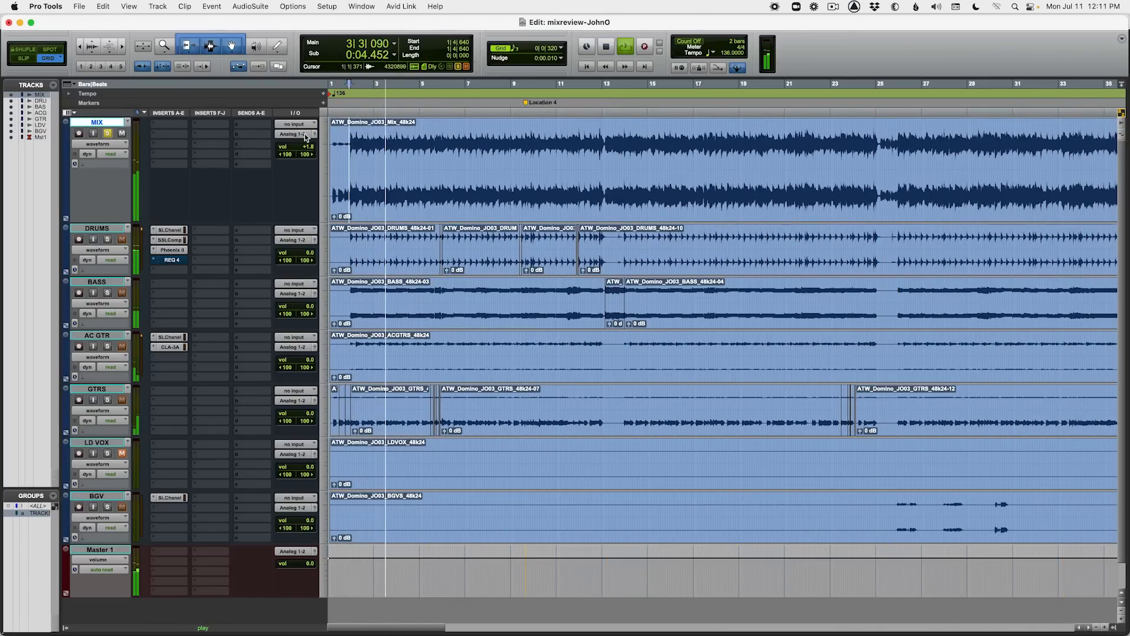
key(r)
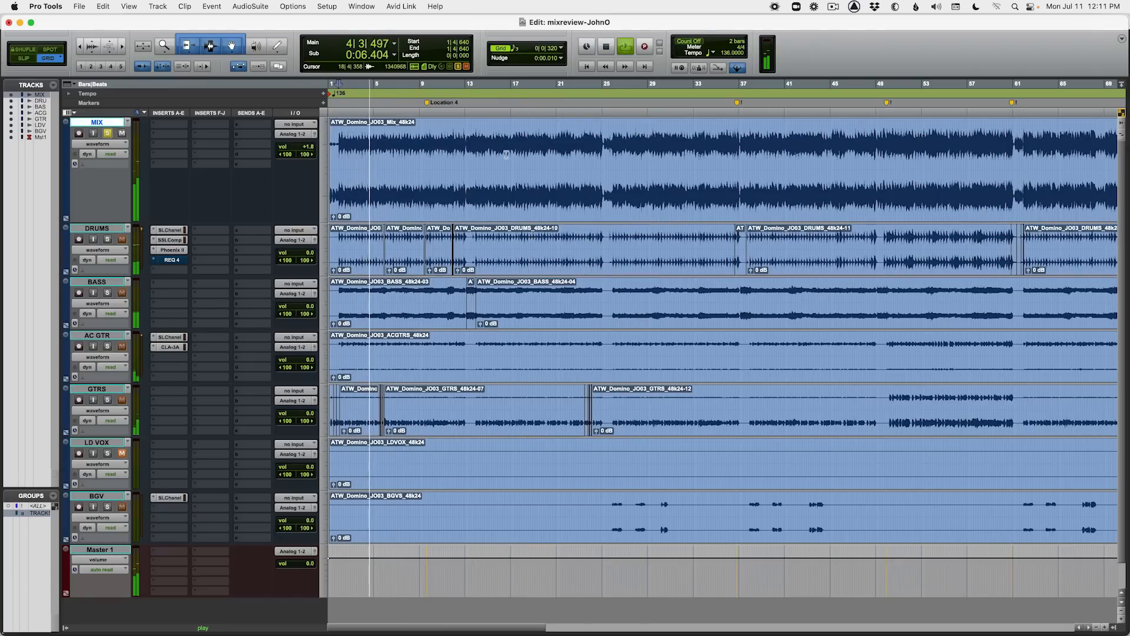
click(428, 140)
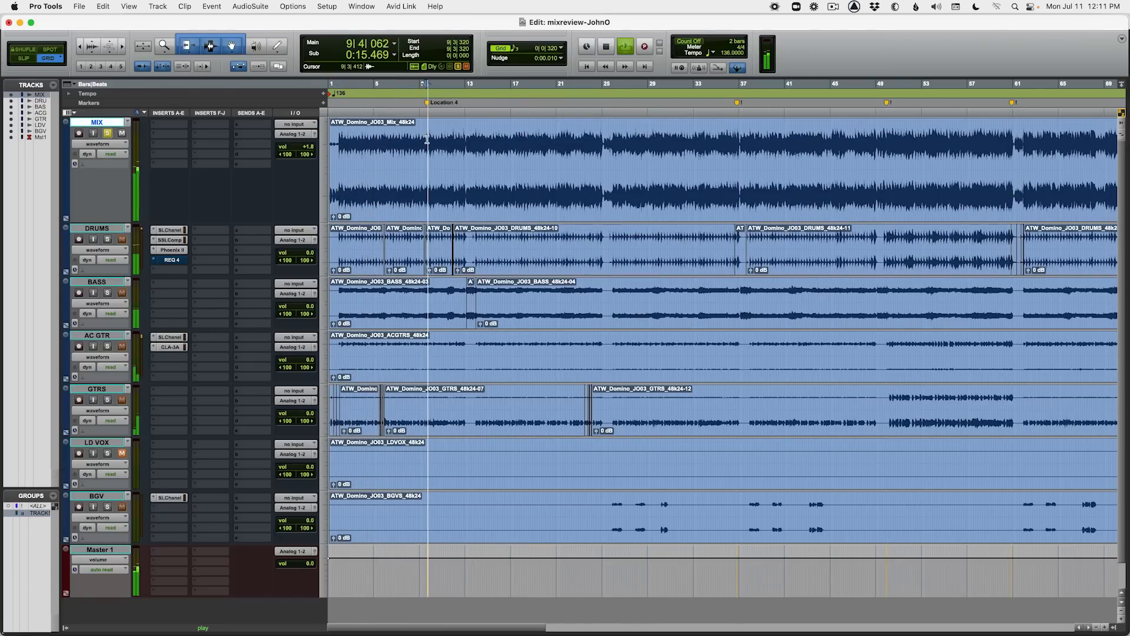
click(501, 140)
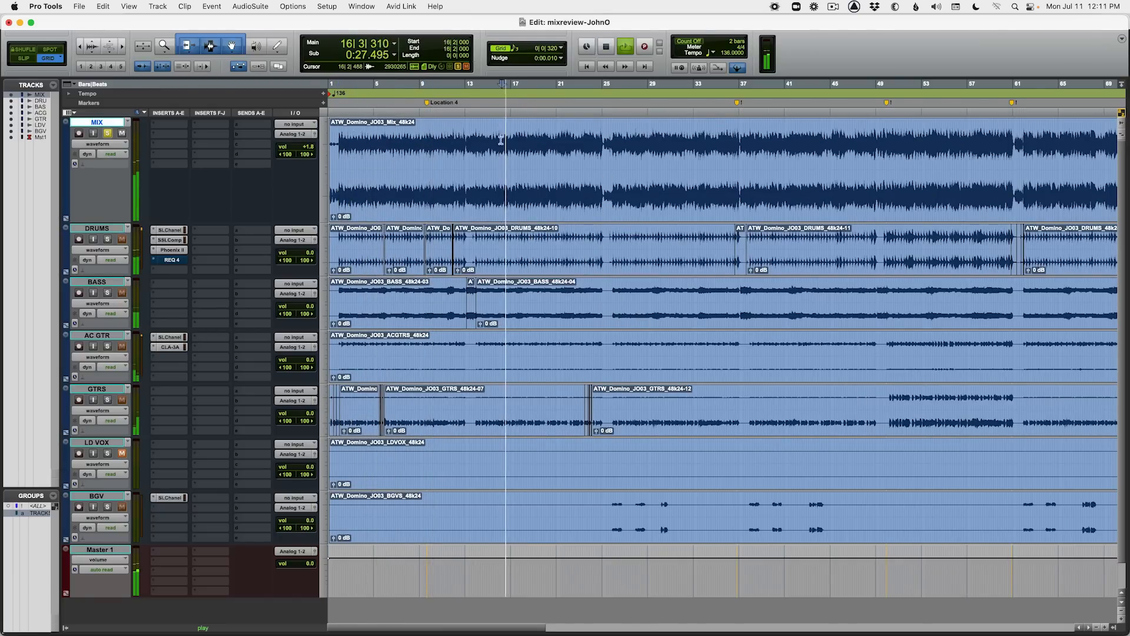
click(471, 142)
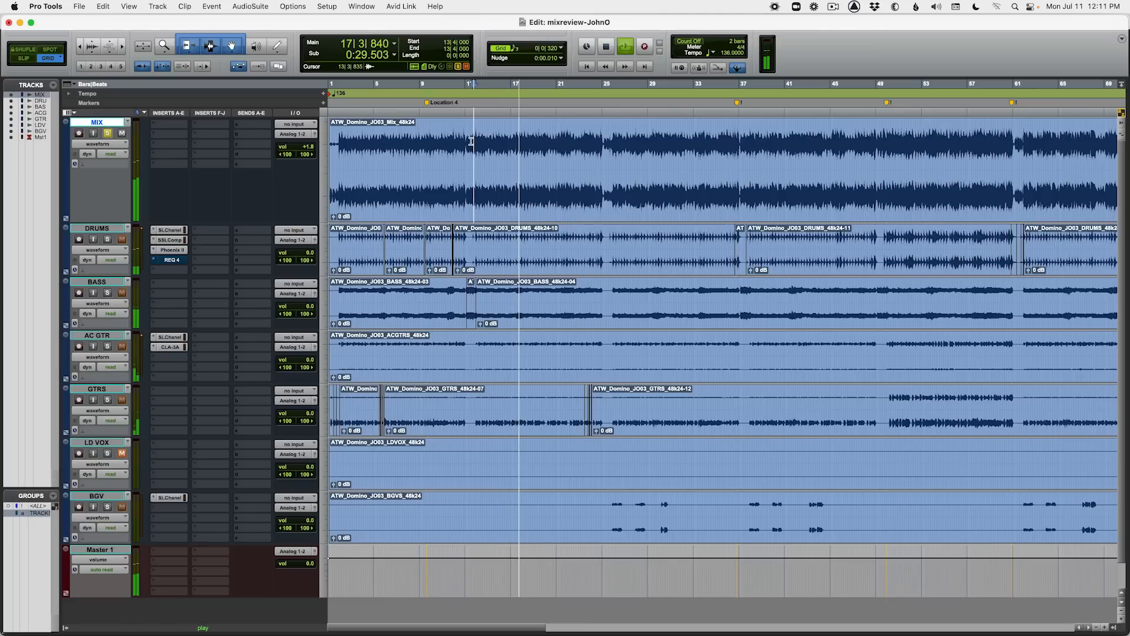
key(space)
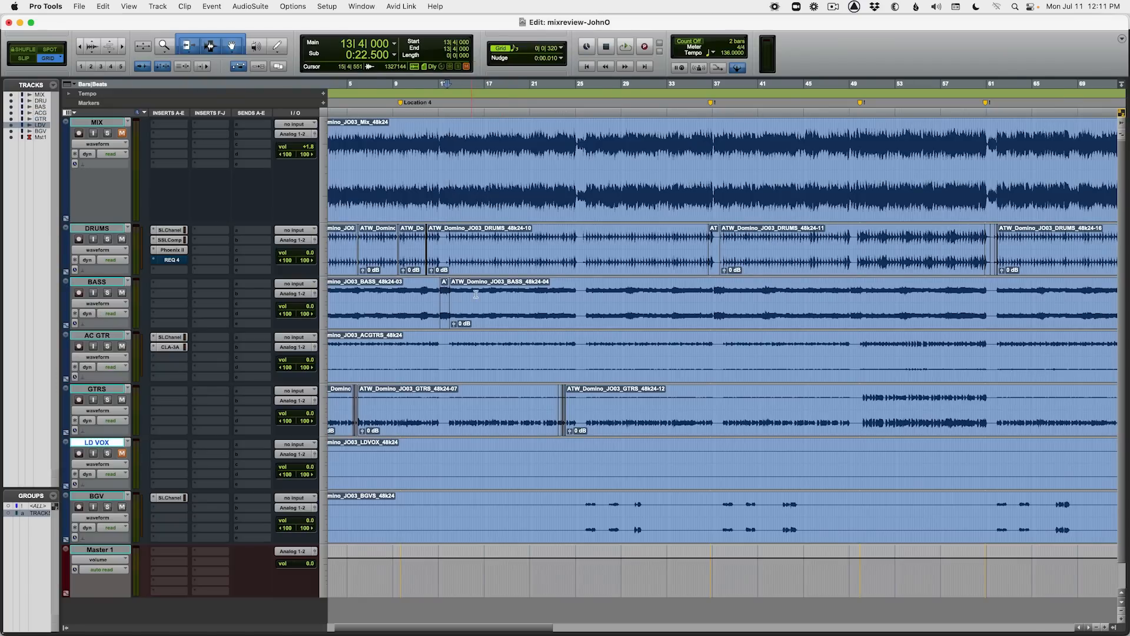
Step: Play the soloed DRUMS track from bar 1, compare its SSLChannel insert bypassed and active, and leave it active
key(r)
key(t)
key(t)
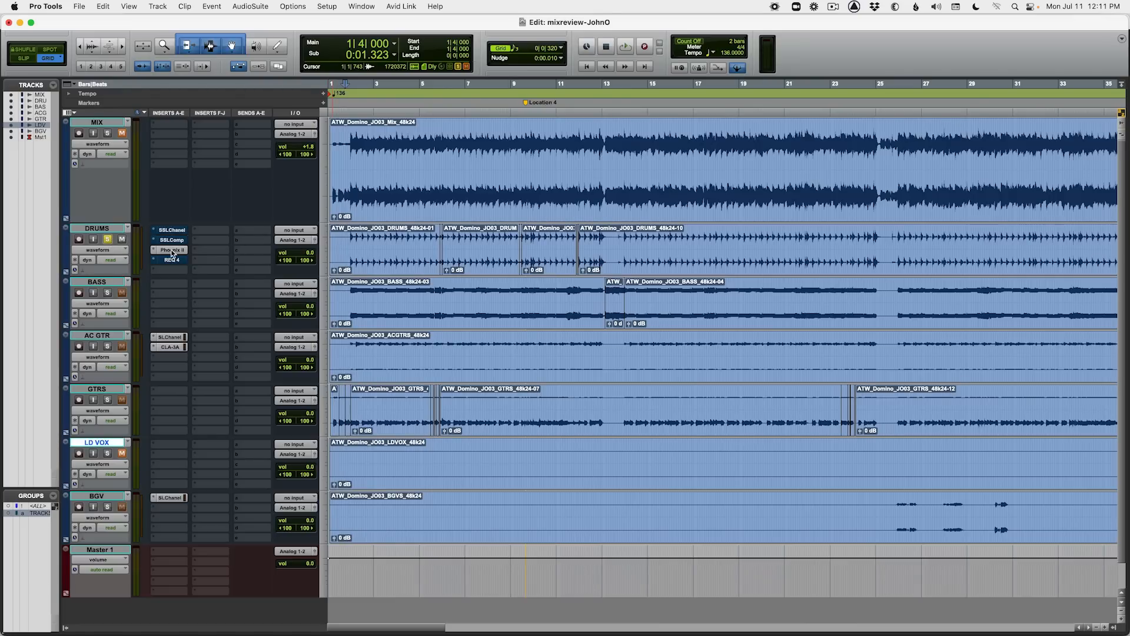
click(173, 230)
key(space)
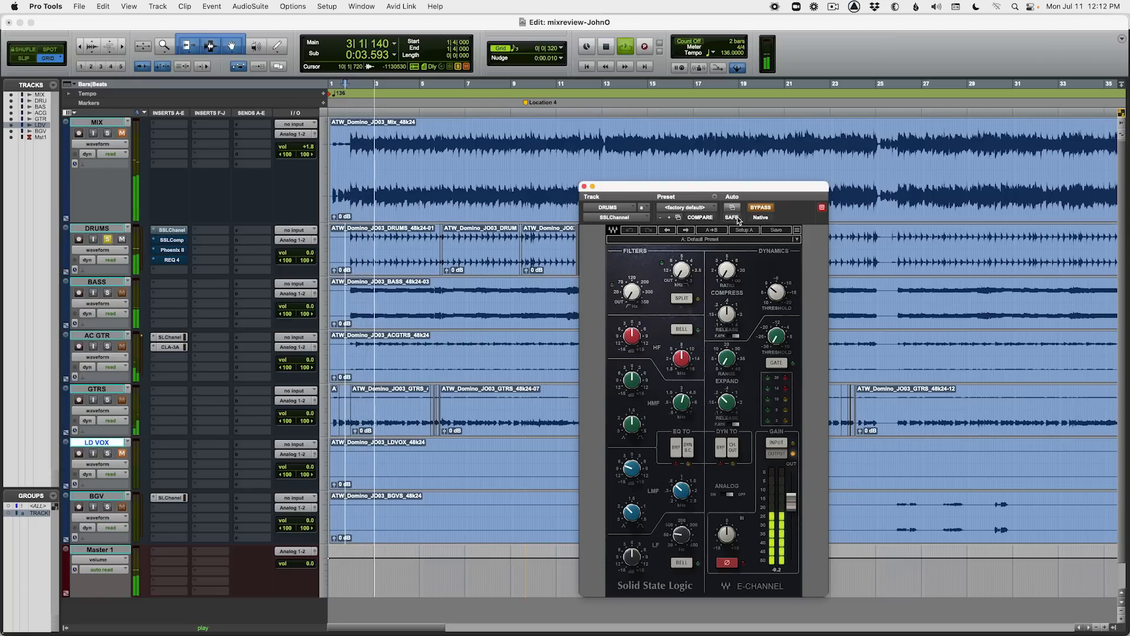
click(760, 207)
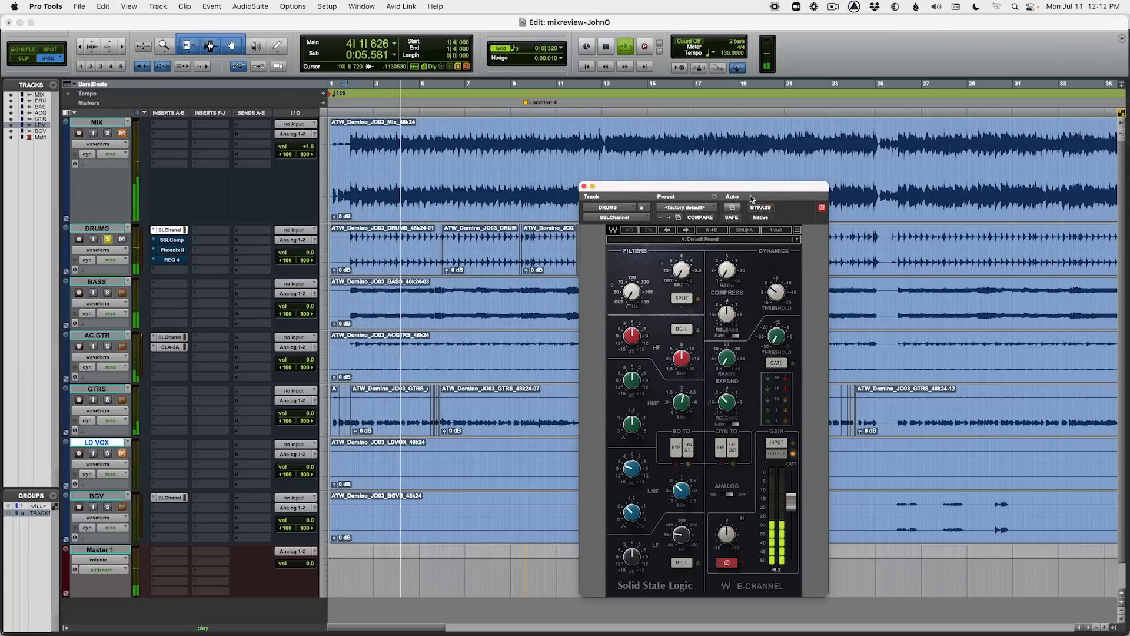
drag(744, 186, 745, 140)
key(space)
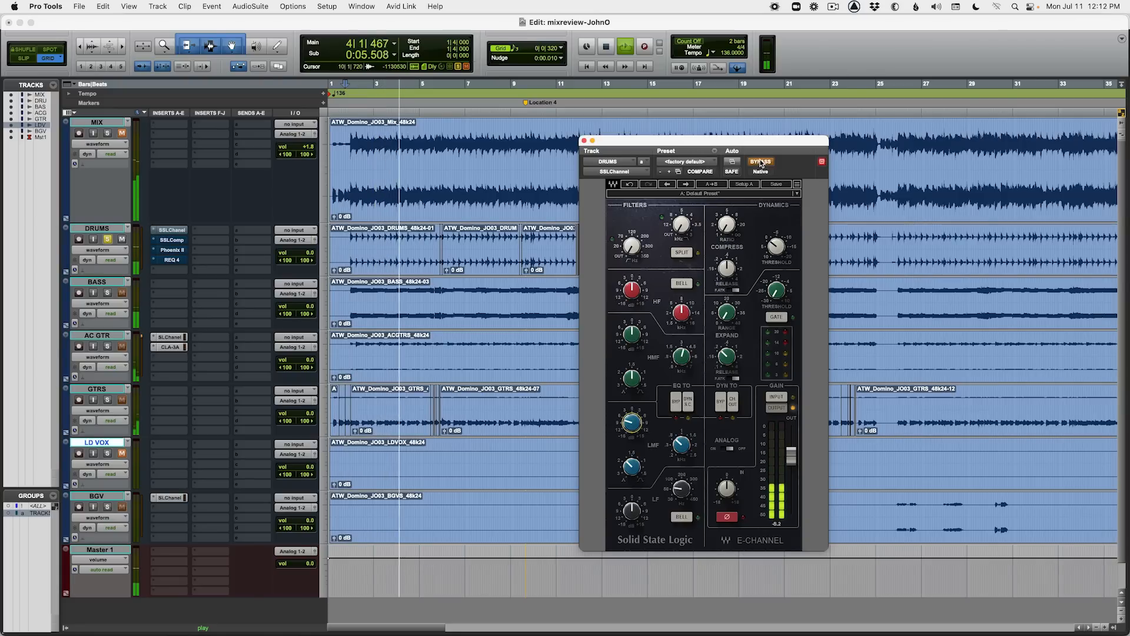
click(760, 162)
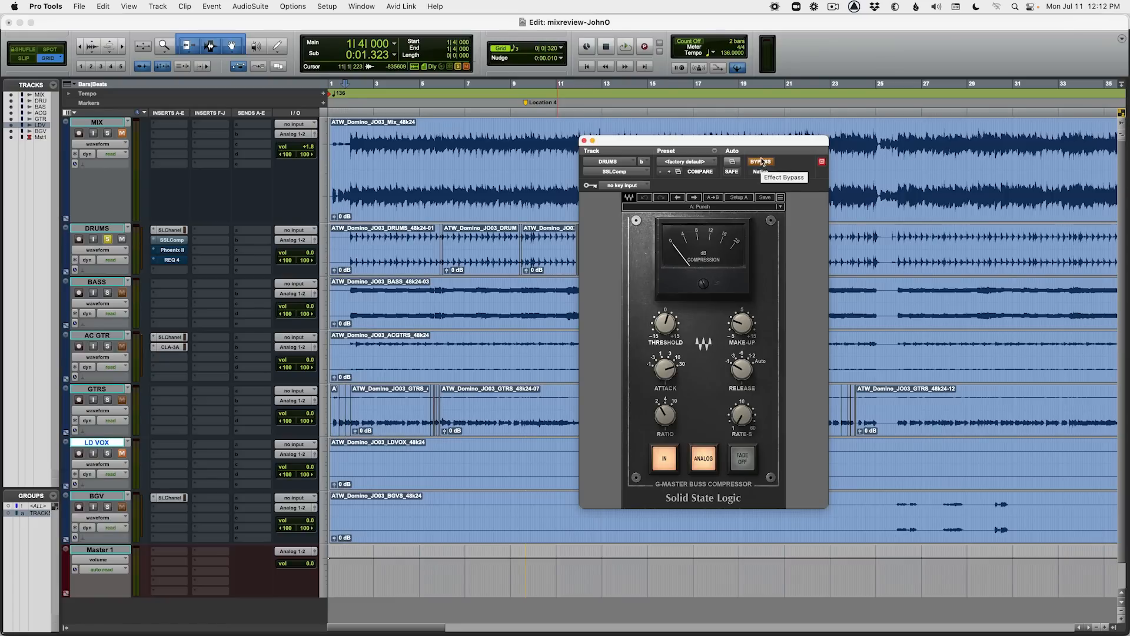
Step: Take the SSLComp insert on DRUMS out of bypass and compare it bypassed and active during playback from bar 13
key(space)
click(761, 161)
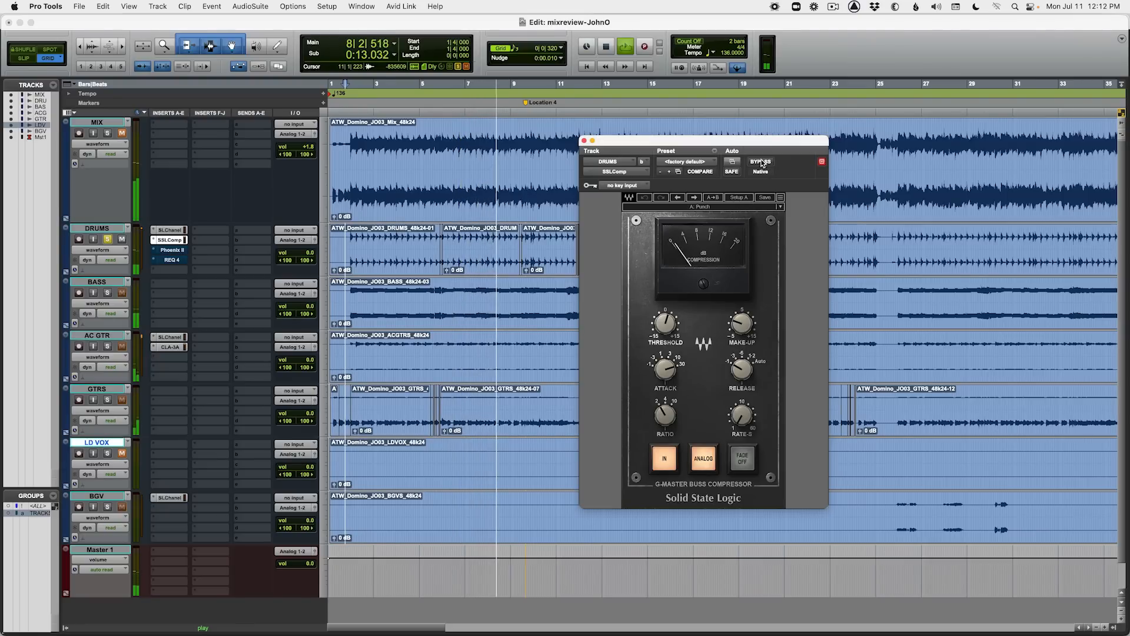
drag(739, 152, 901, 142)
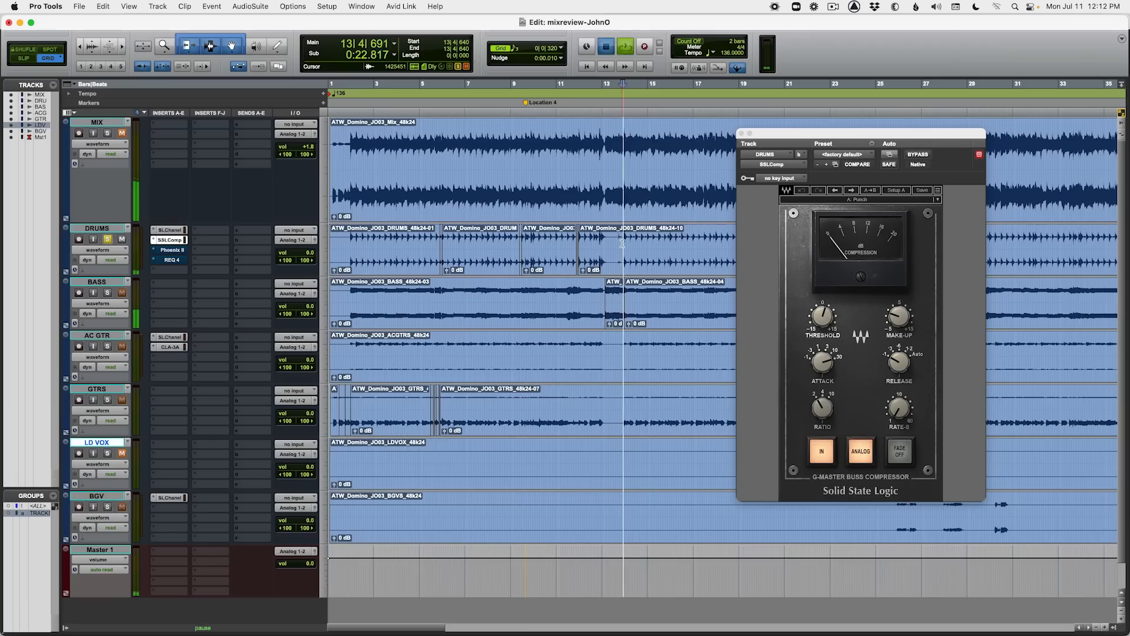
key(space)
click(917, 155)
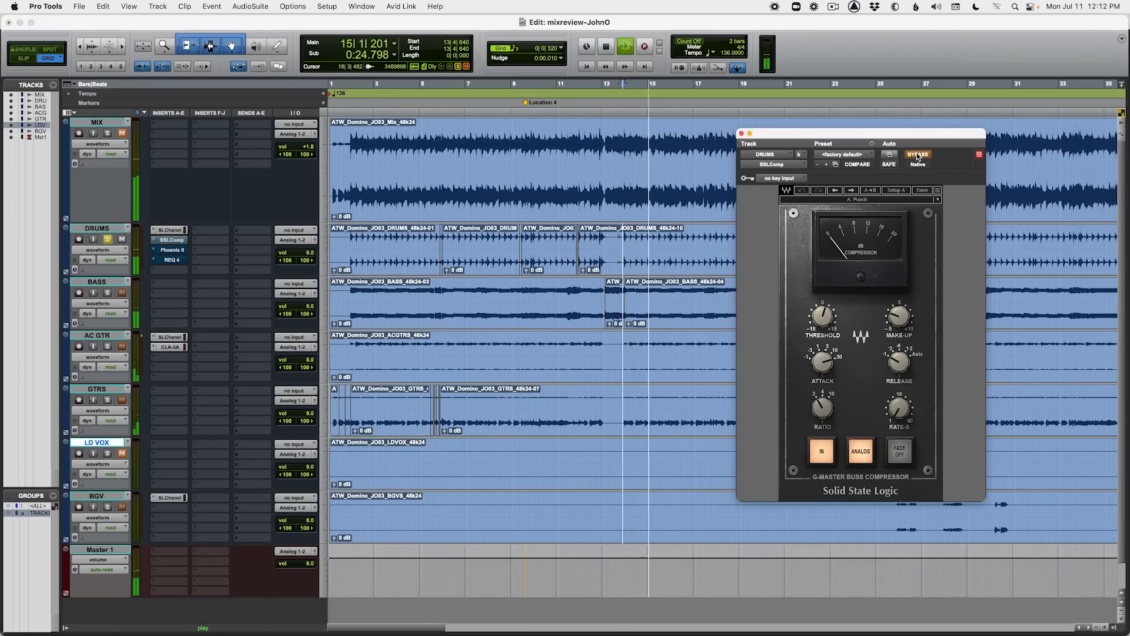
click(917, 154)
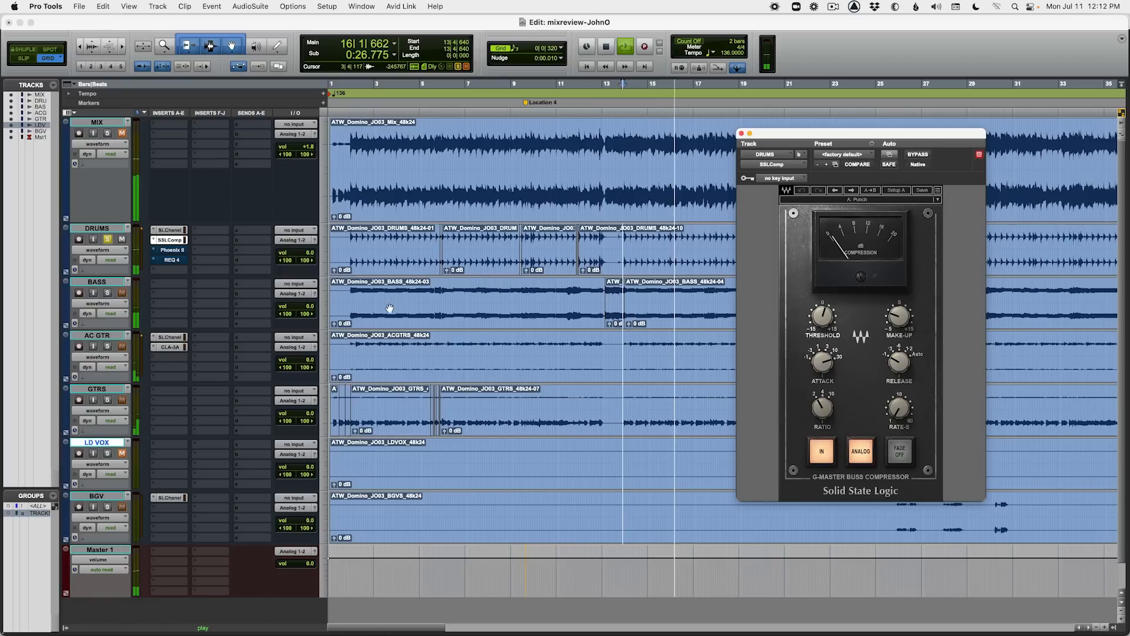
key(space)
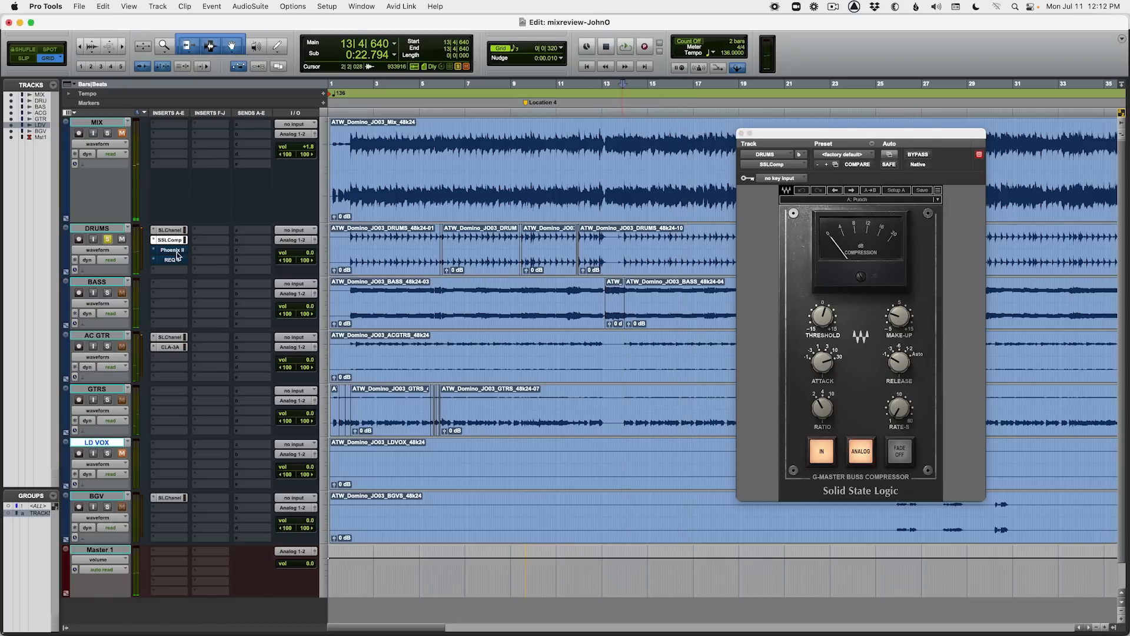
Step: Open the Phoenix II insert on DRUMS, compare it bypassed and active during playback, and leave it active
click(176, 252)
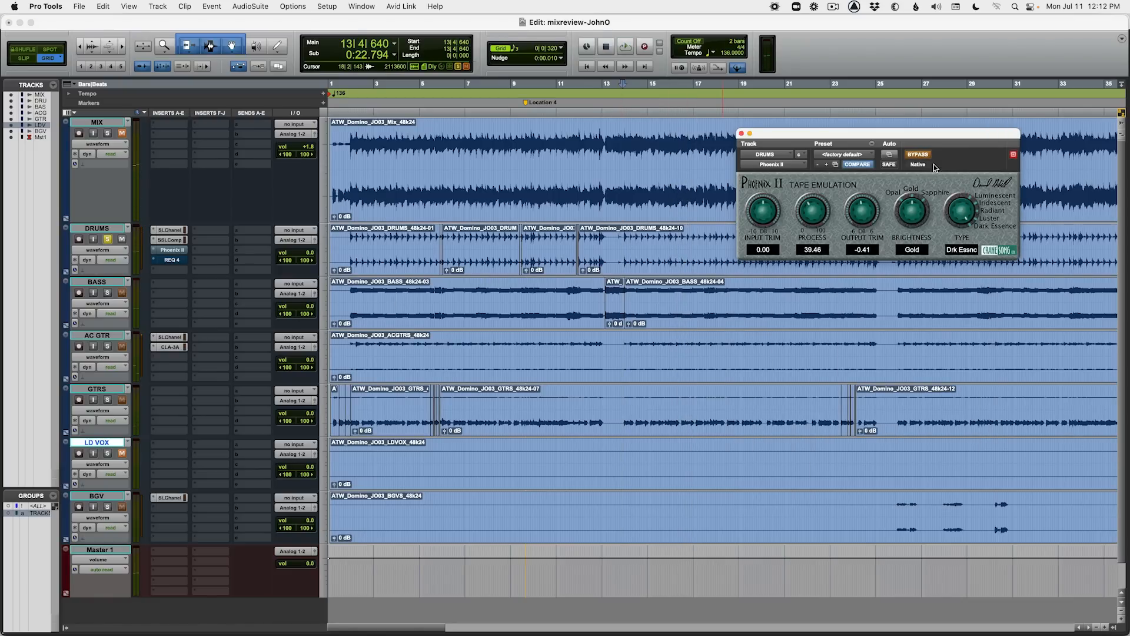
key(space)
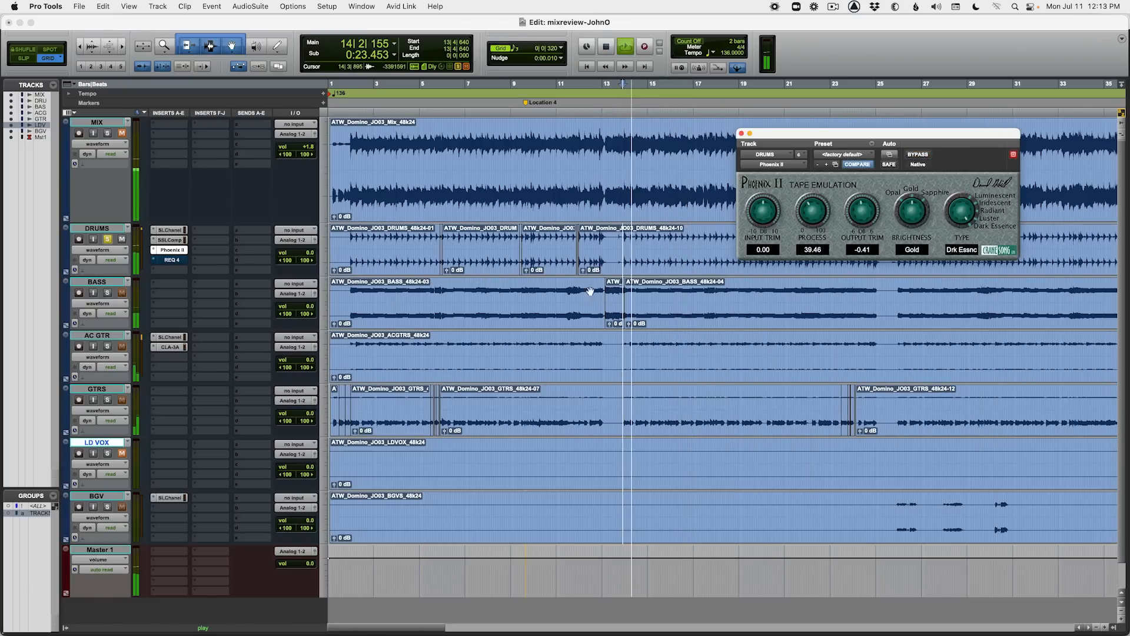
click(918, 154)
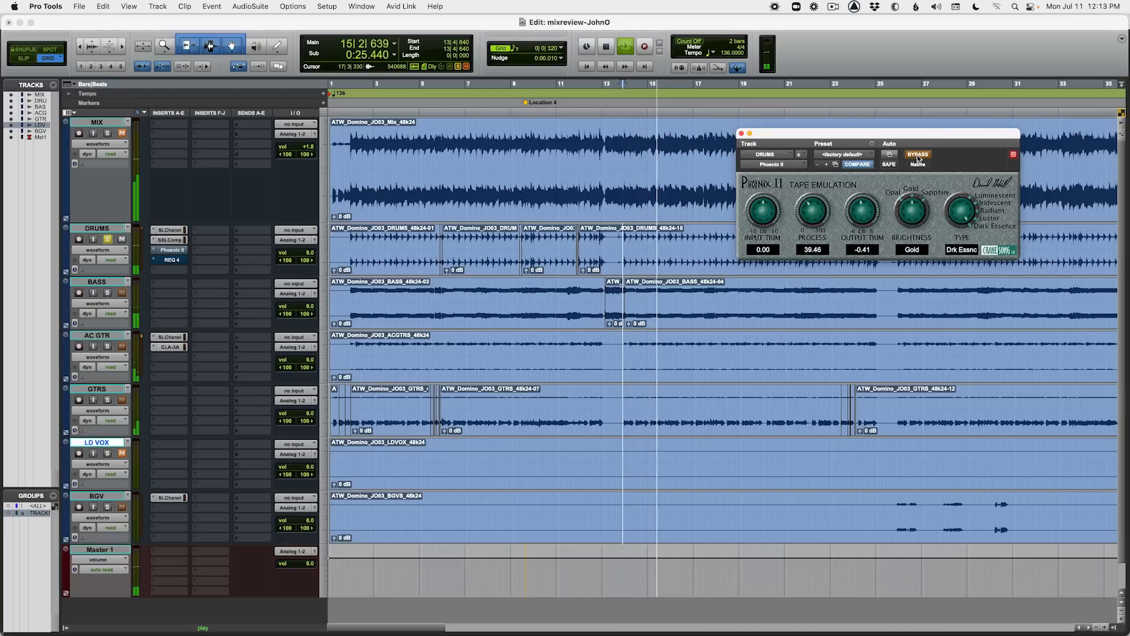
click(919, 157)
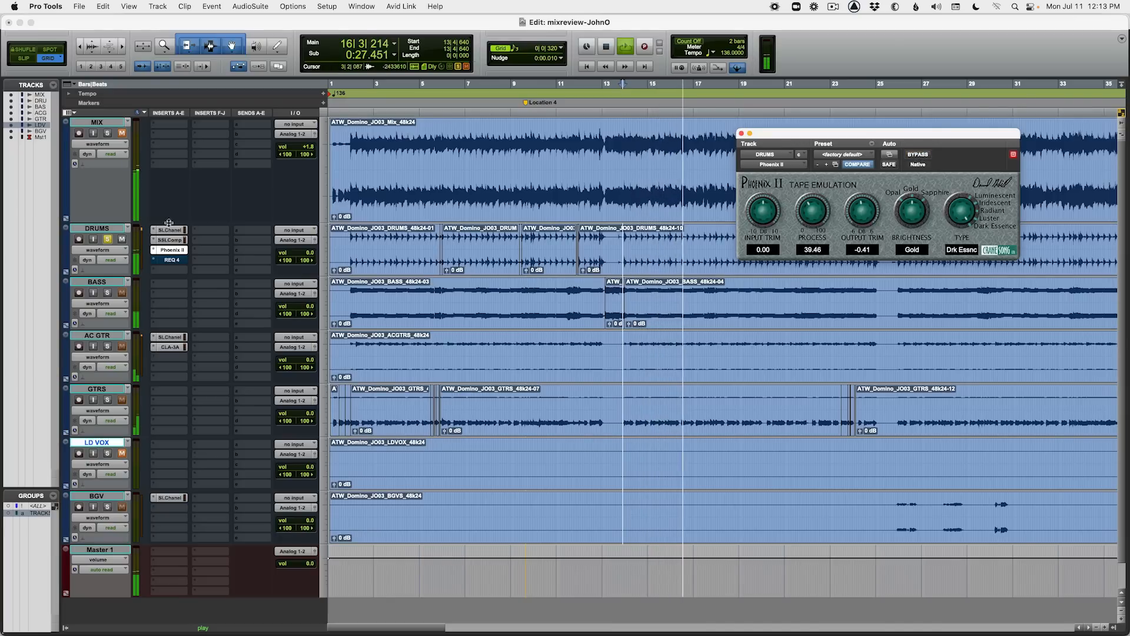
key(space)
Step: Compare the REQ 4 equalizer on DRUMS active and bypassed while playing from bar 49, leaving it bypassed
click(167, 261)
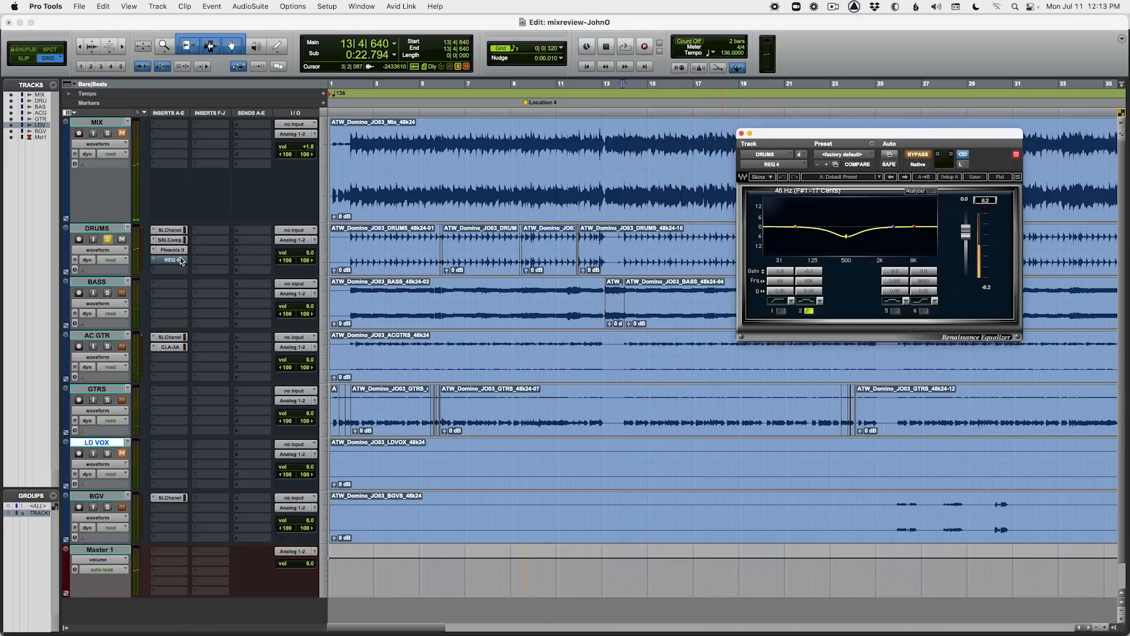
key(r)
scroll(423, 249, right, 6)
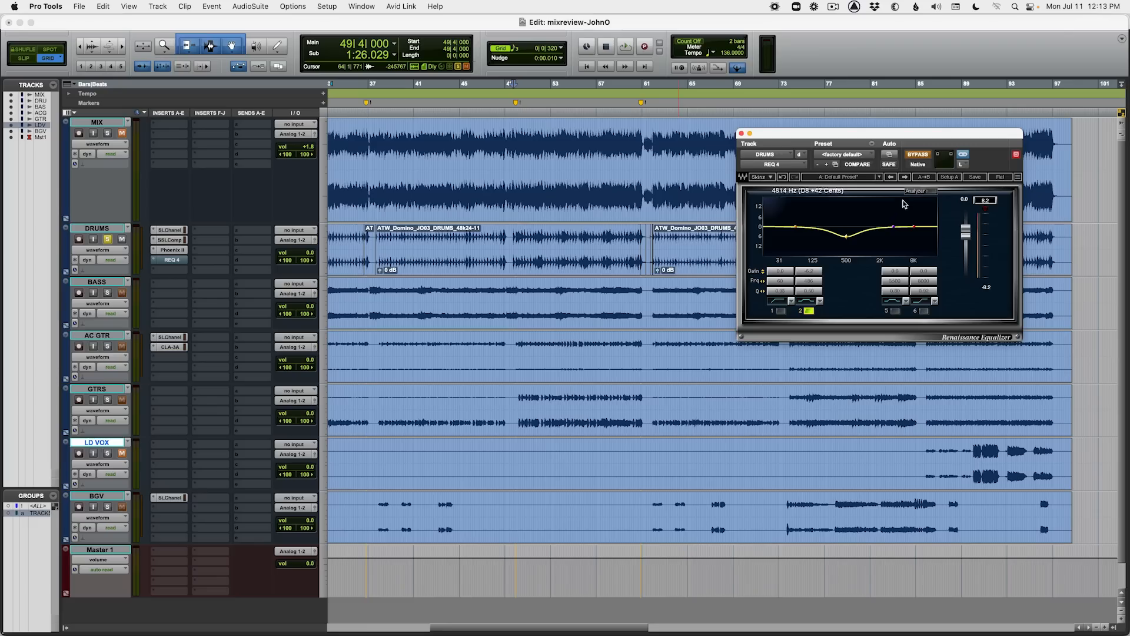
click(910, 155)
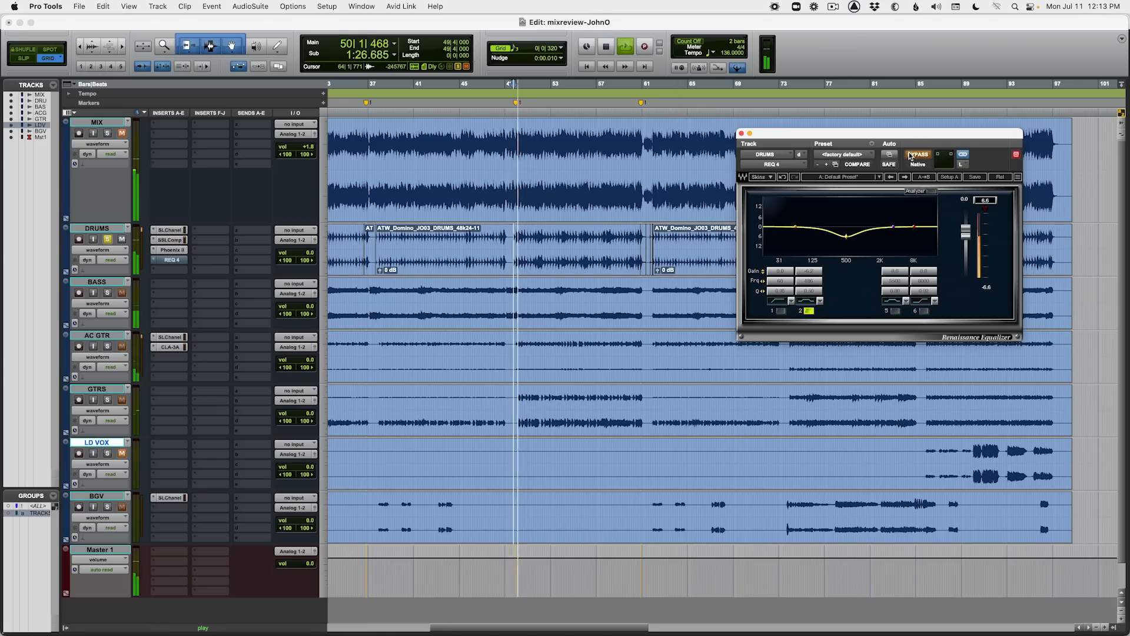
key(space)
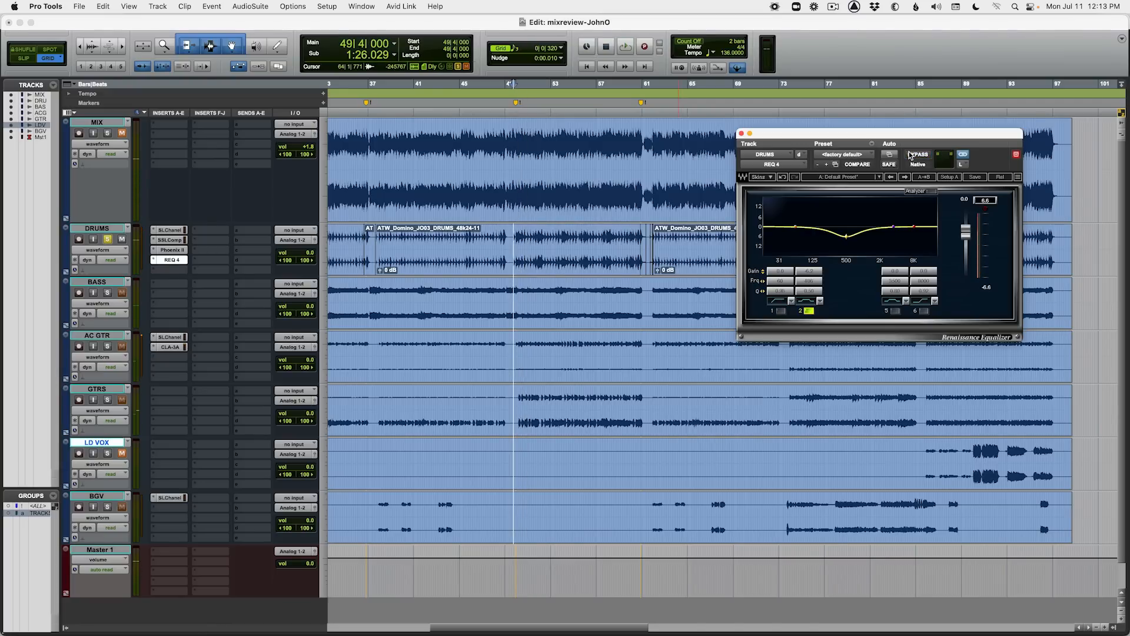
key(space)
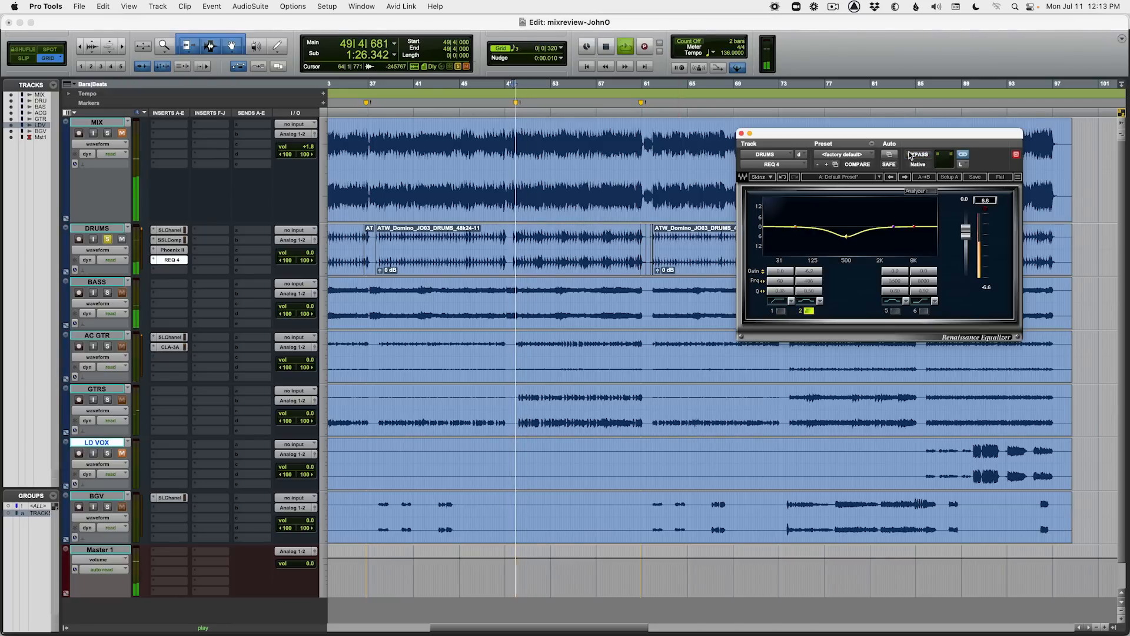
super+click(172, 260)
key(space)
Step: Play DRUMS from bar 39 with SSLChannel, SSLComp and Phoenix II bypassed and re-enabled together, and close the REQ 4 window
key(space)
super+click(169, 231)
super+click(171, 240)
super+click(172, 251)
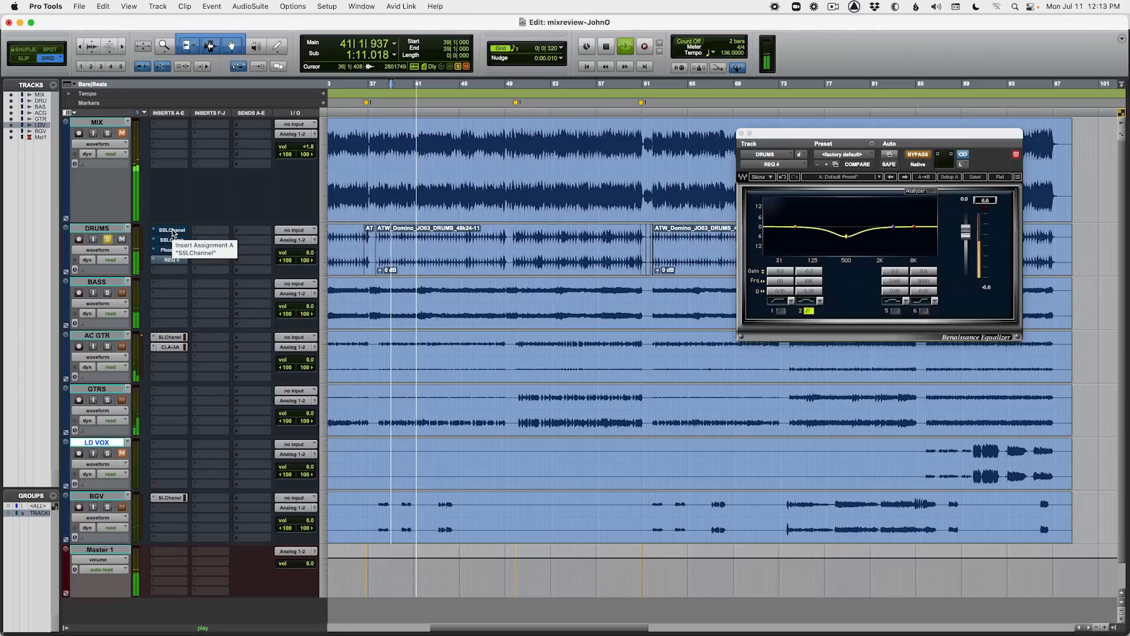
super+click(171, 231)
super+click(171, 240)
super+click(172, 250)
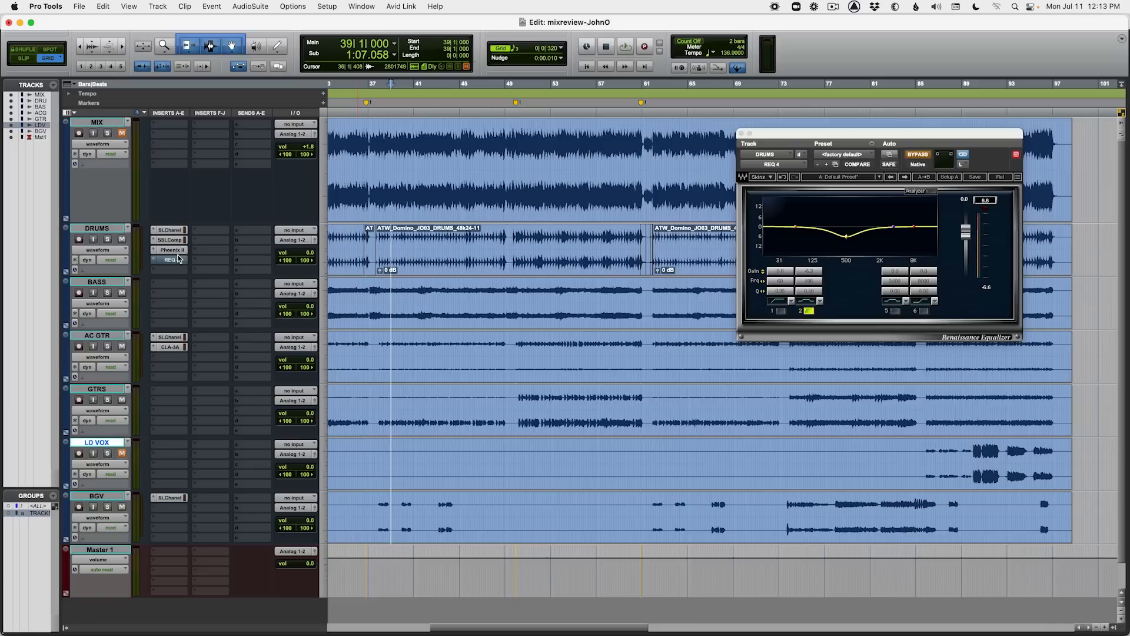
click(186, 264)
Step: Solo AC GTR, play from bar 26, compare its SSLChannel insert bypassed and active, and open its CLA-3A insert
key(r)
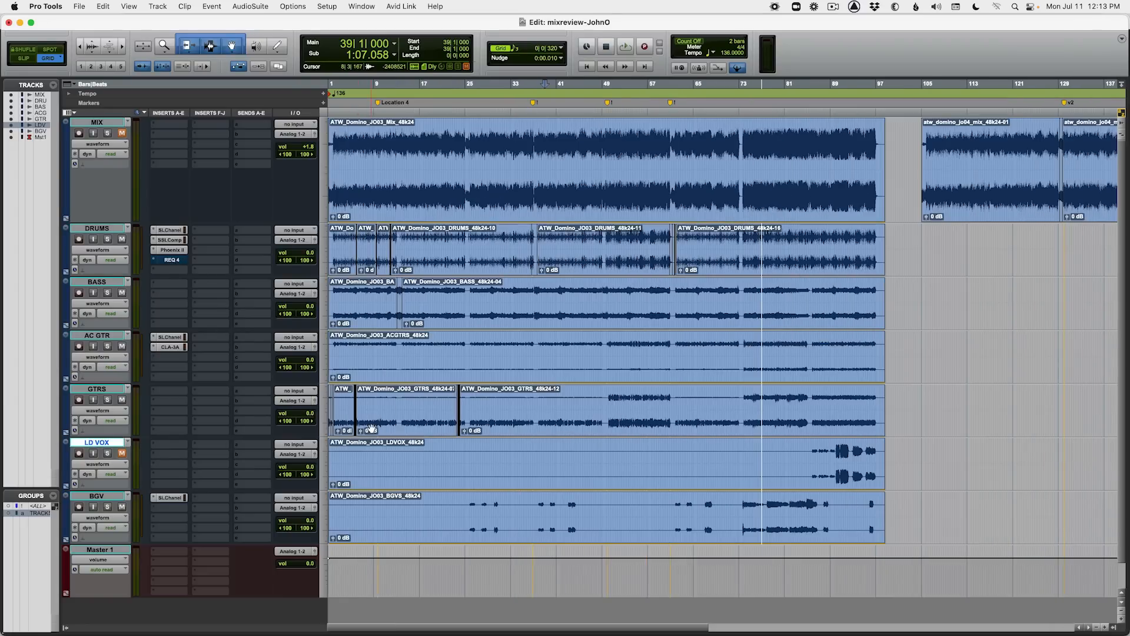
click(475, 347)
key(t)
key(t)
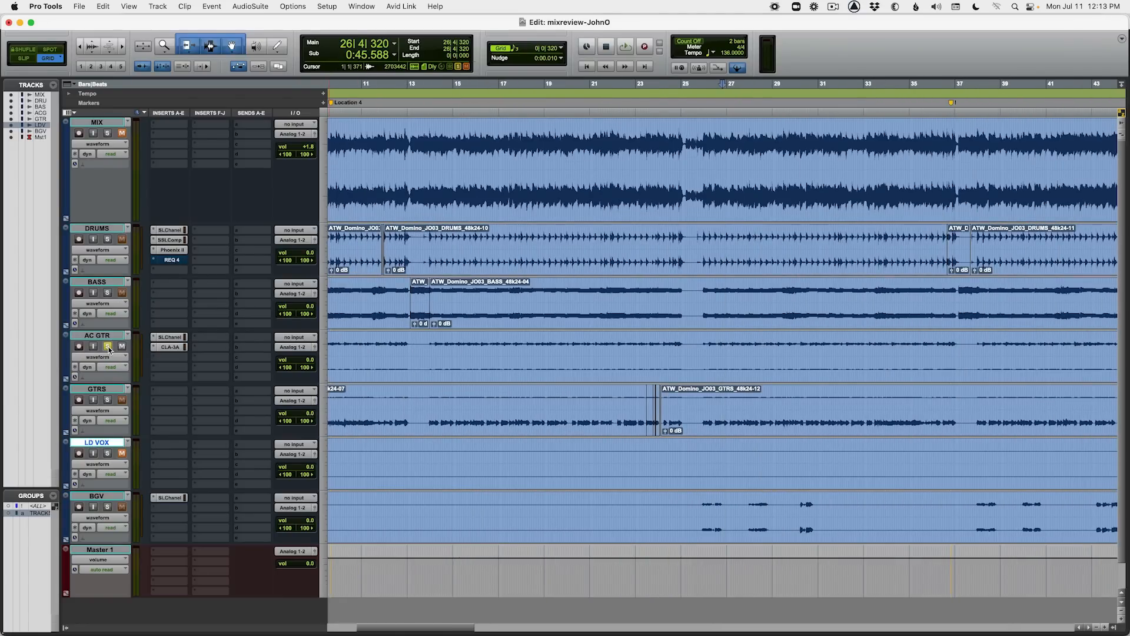
key(space)
click(169, 337)
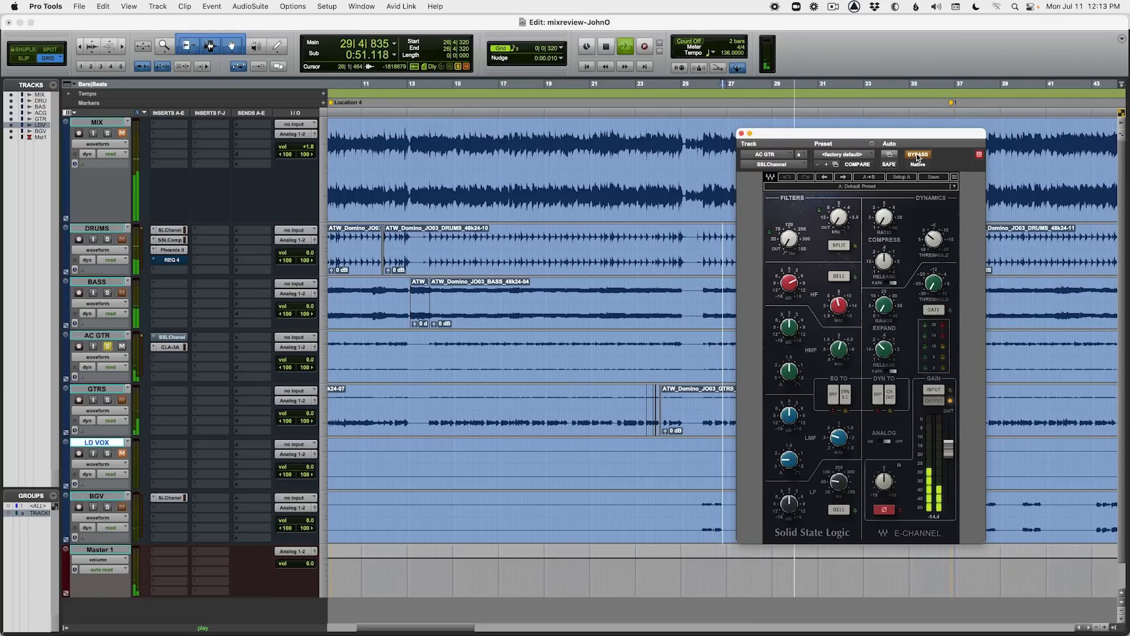
click(171, 347)
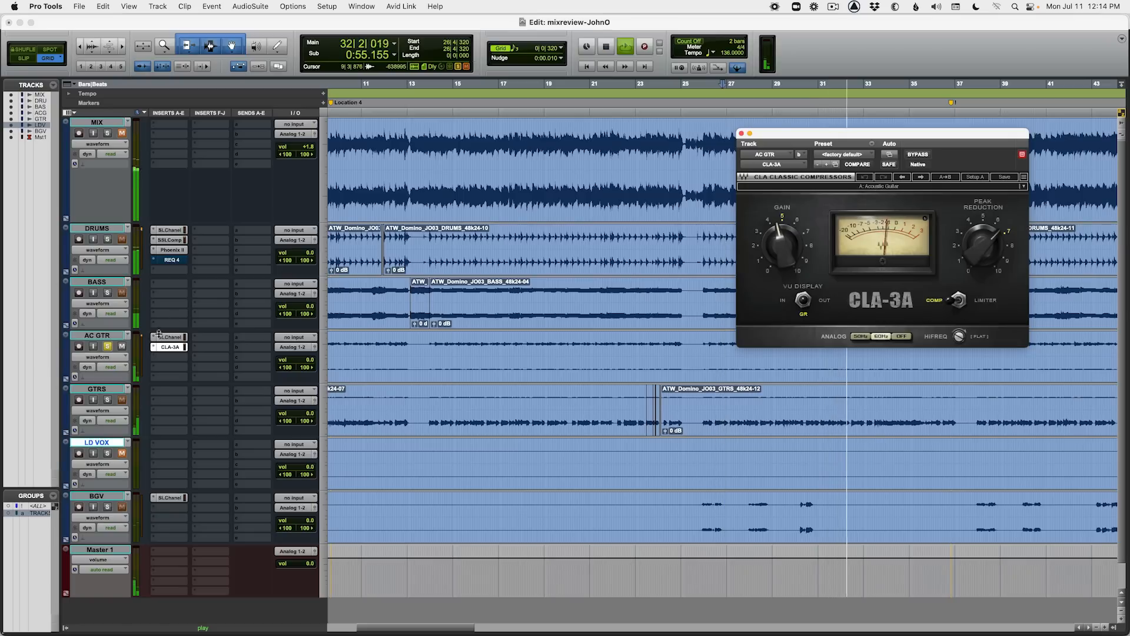
Step: Unsolo AC GTR during playback and compare its SSLChannel and CLA-3A inserts bypassed together and active
click(106, 348)
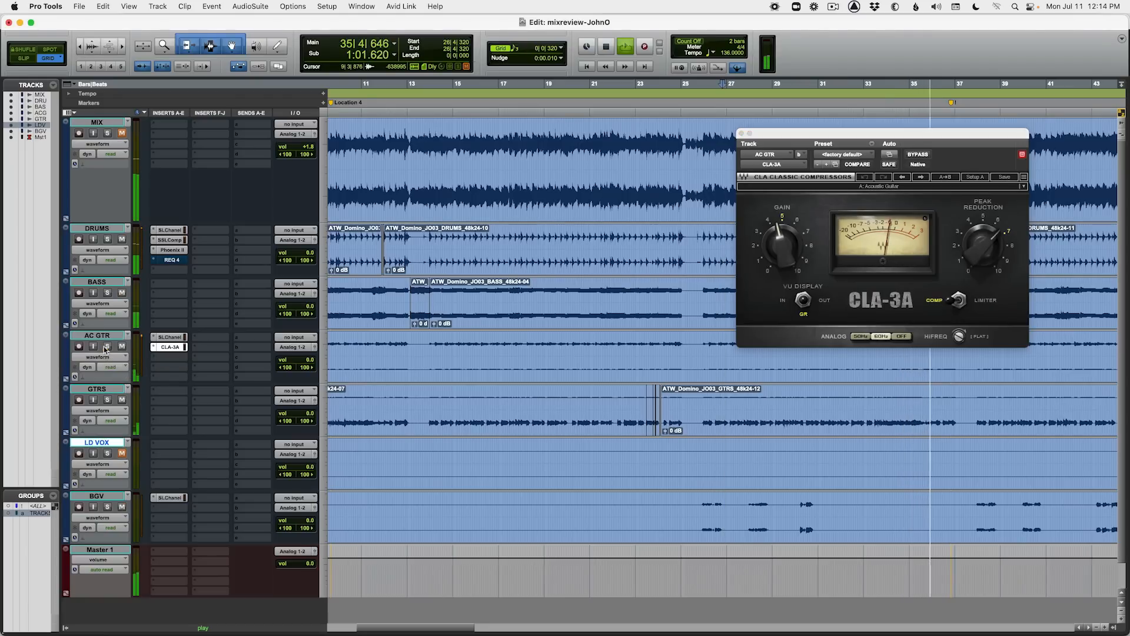
super+click(180, 337)
super+click(178, 346)
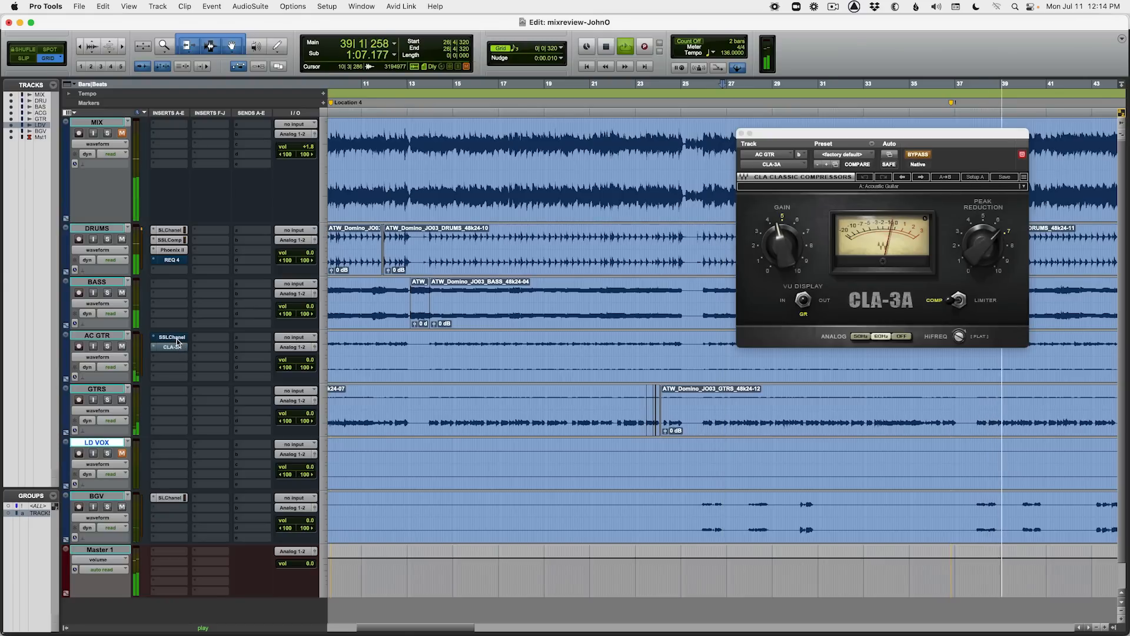
click(176, 347)
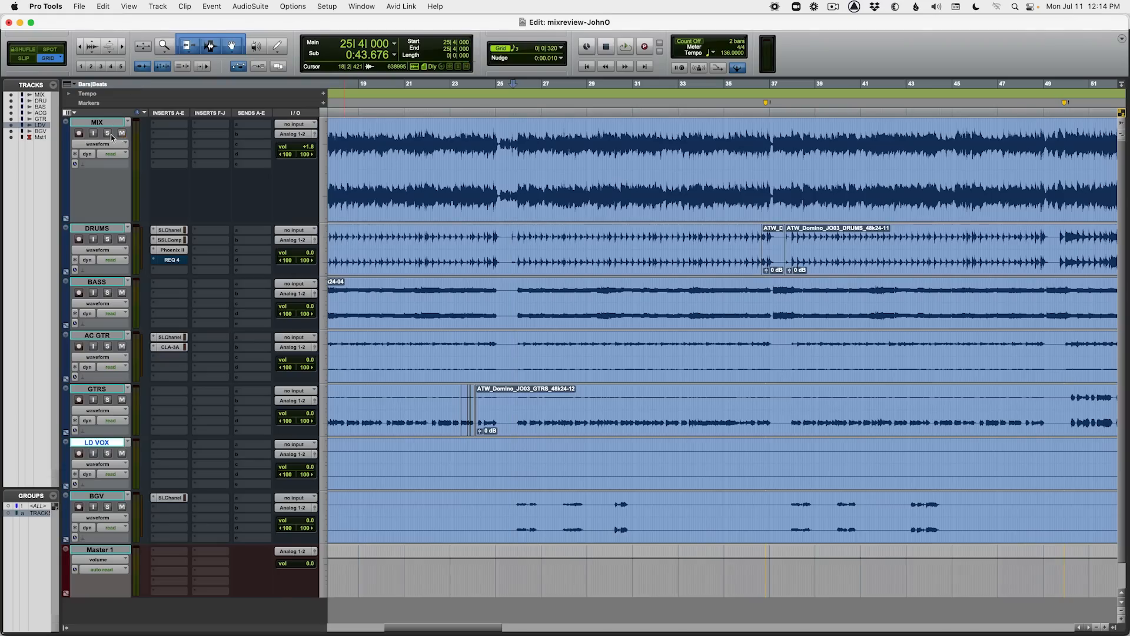
Step: Solo the MIX track, play the reference mix from bar 25, stop, and mute MIX again
click(109, 134)
key(space)
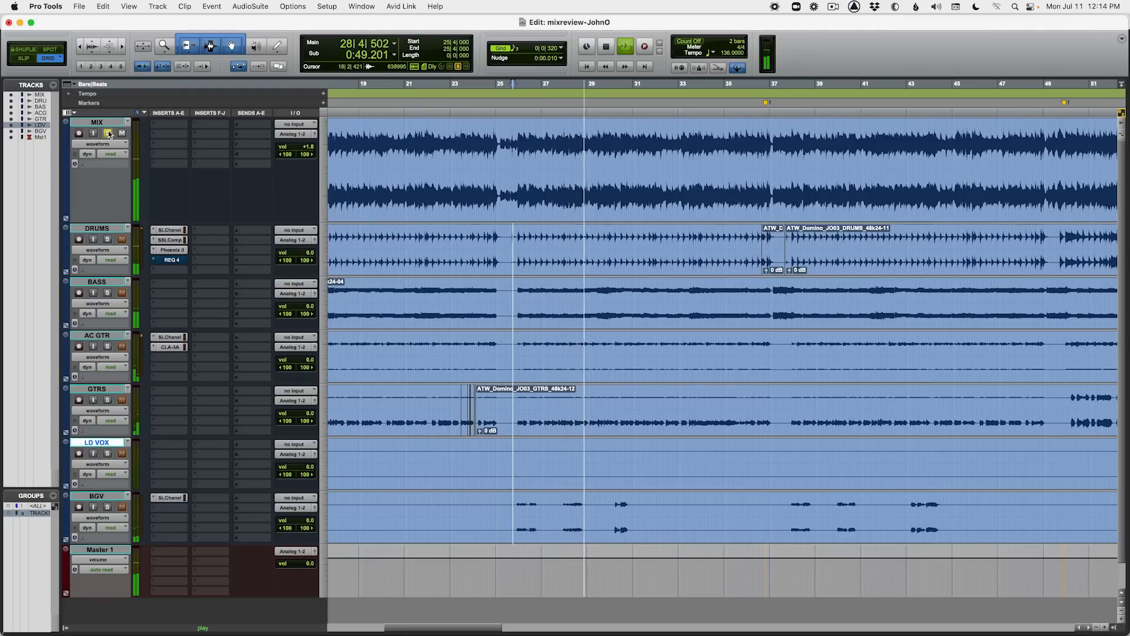
key(space)
click(120, 135)
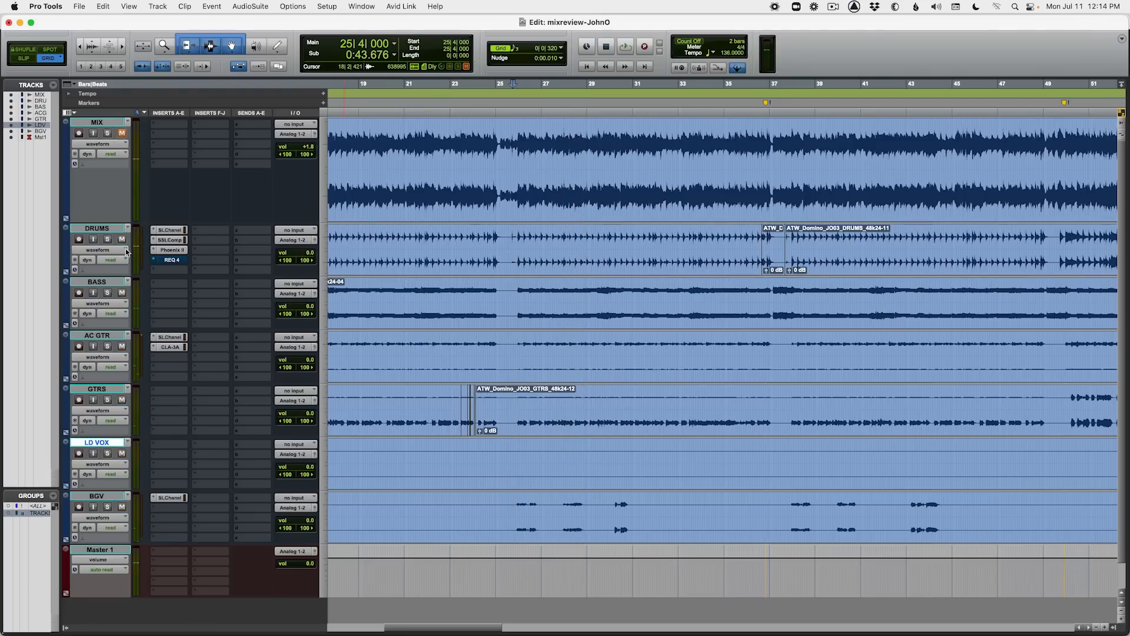
Step: Open the SSLChannel insert on BGV, audition BGV soloed from bar 25, stop, and close the plug-in window
click(171, 498)
click(108, 507)
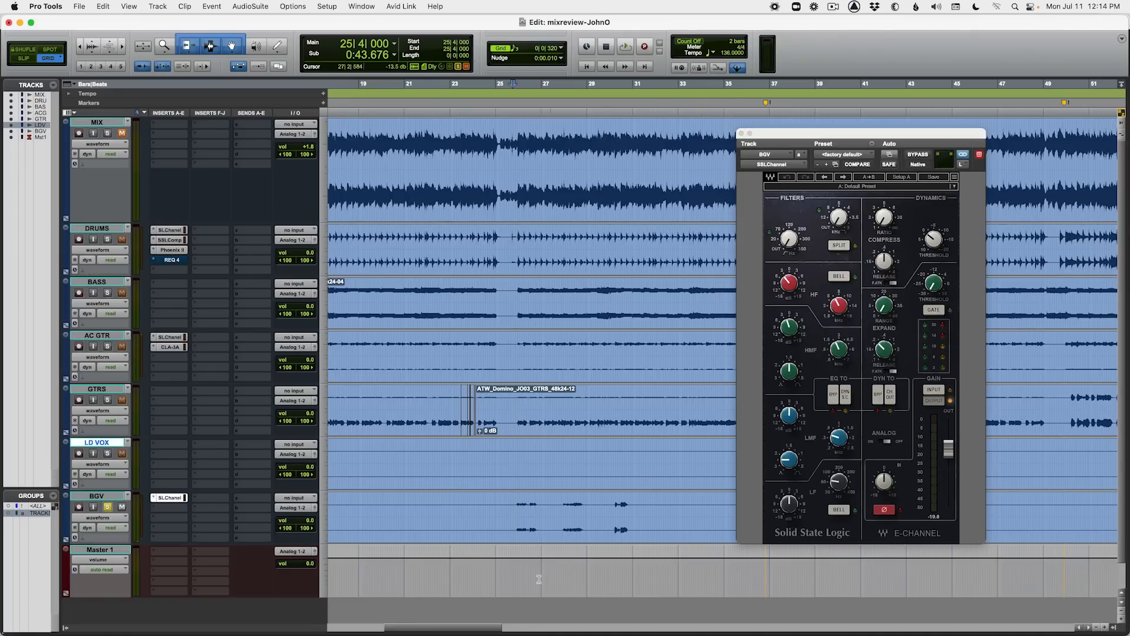
key(space)
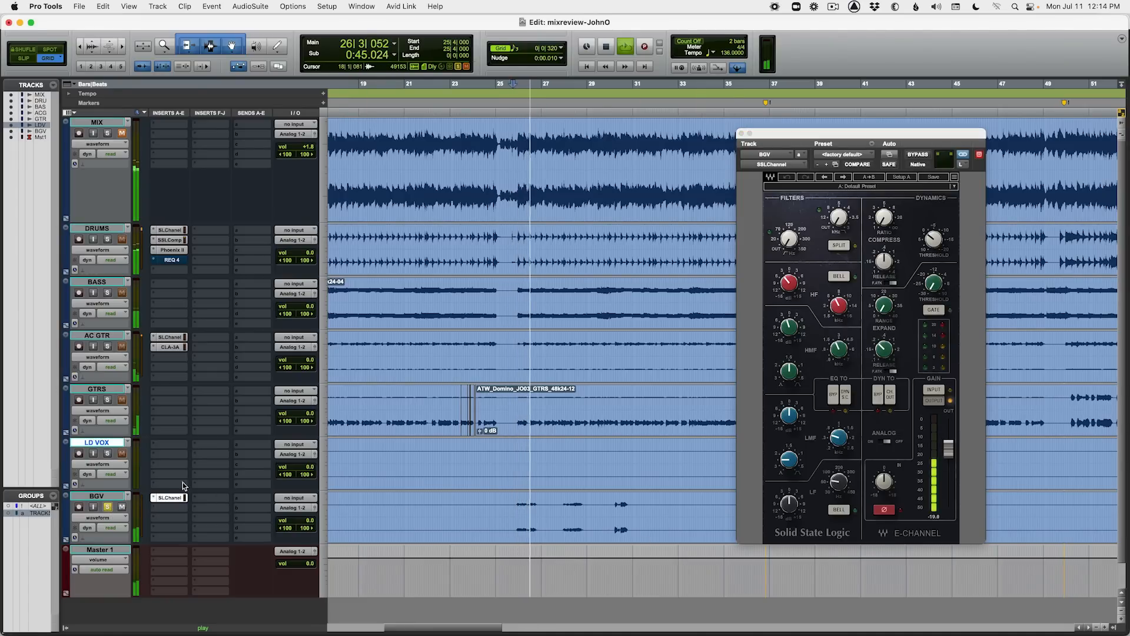
key(space)
click(172, 500)
Step: Place the playback cursor at 38|4|640 and show the surrounding arrangement
key(r)
key(r)
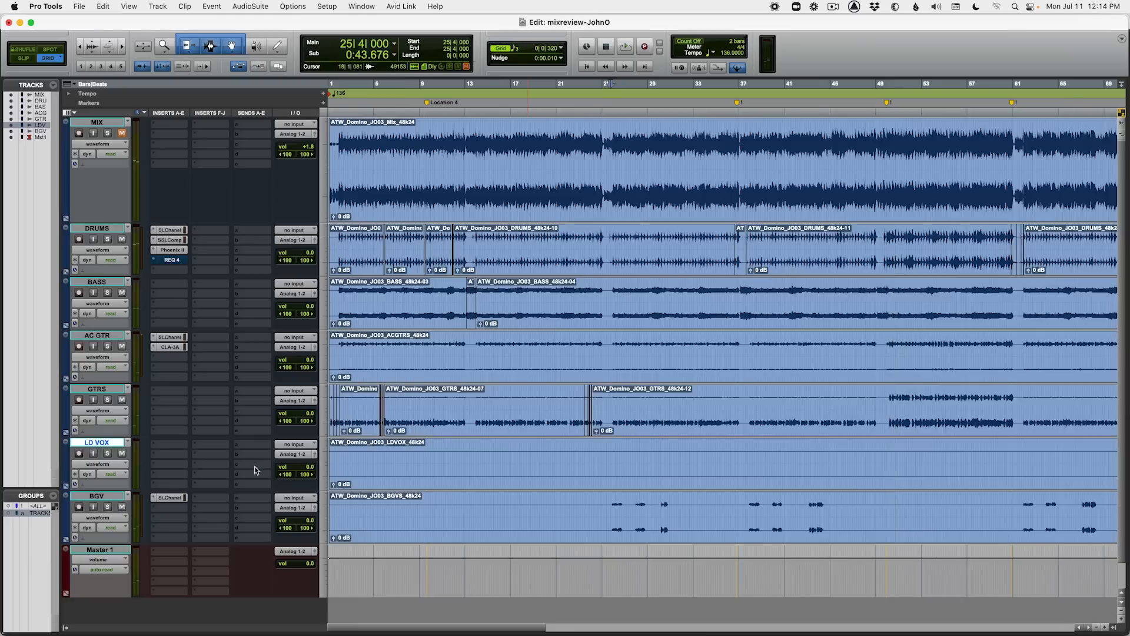
scroll(528, 286, right, 2)
key(t)
key(t)
key(t)
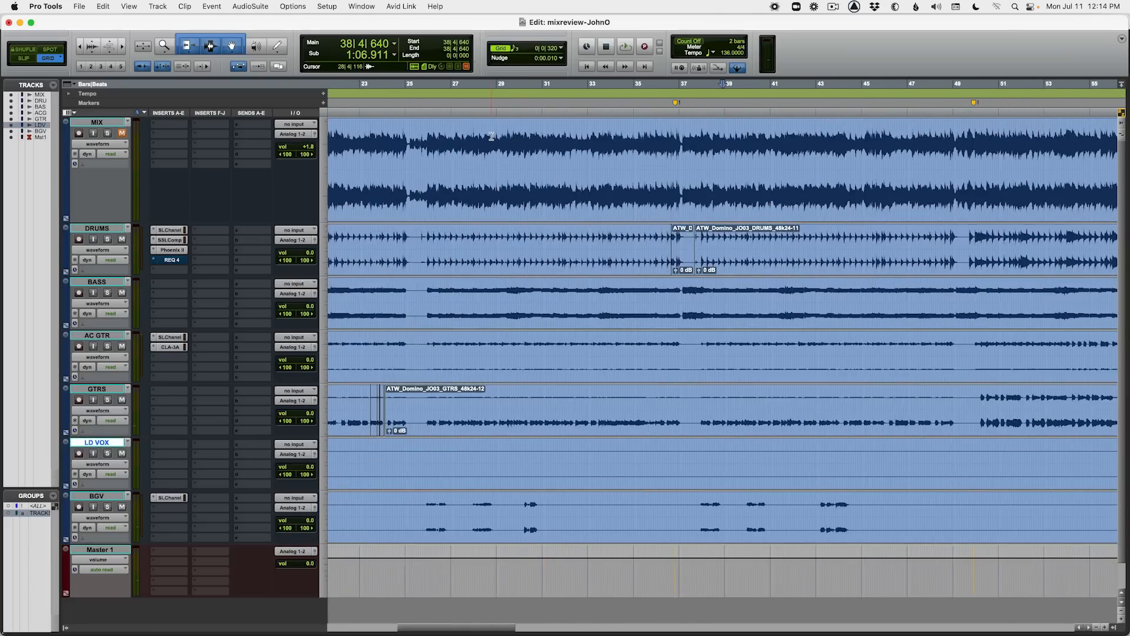
key(r)
key(r)
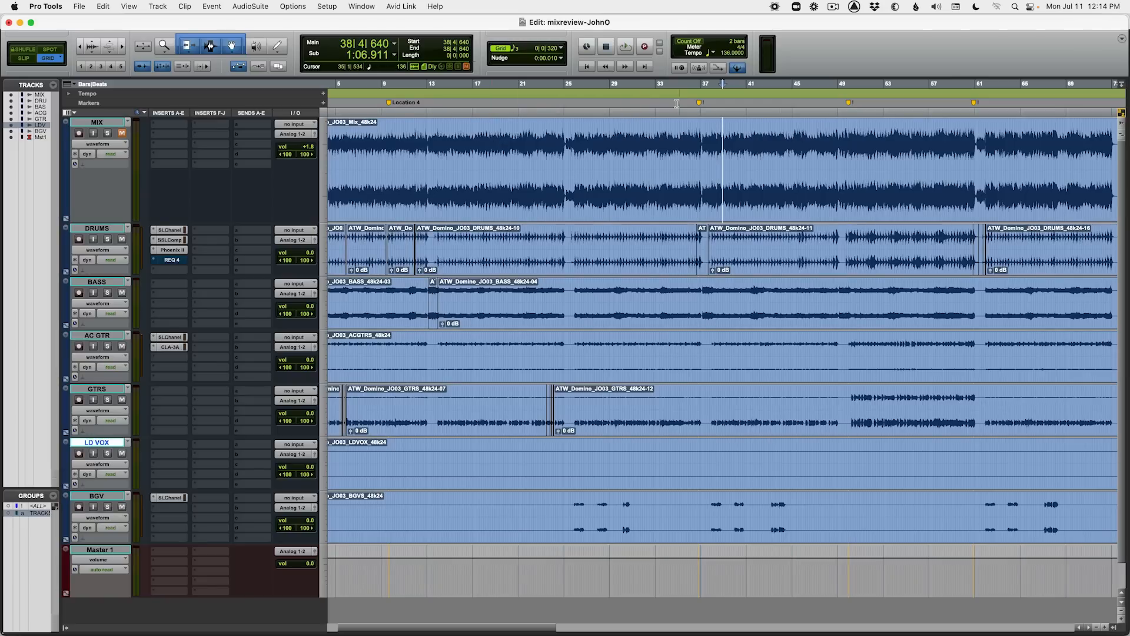
Step: Play the soloed MIX track's v2 mix from 132|4|640, set the track volume to +2.4 dB, and stop playback
drag(689, 134, 758, 116)
drag(660, 102, 1015, 109)
scroll(846, 137, right, 4)
click(779, 152)
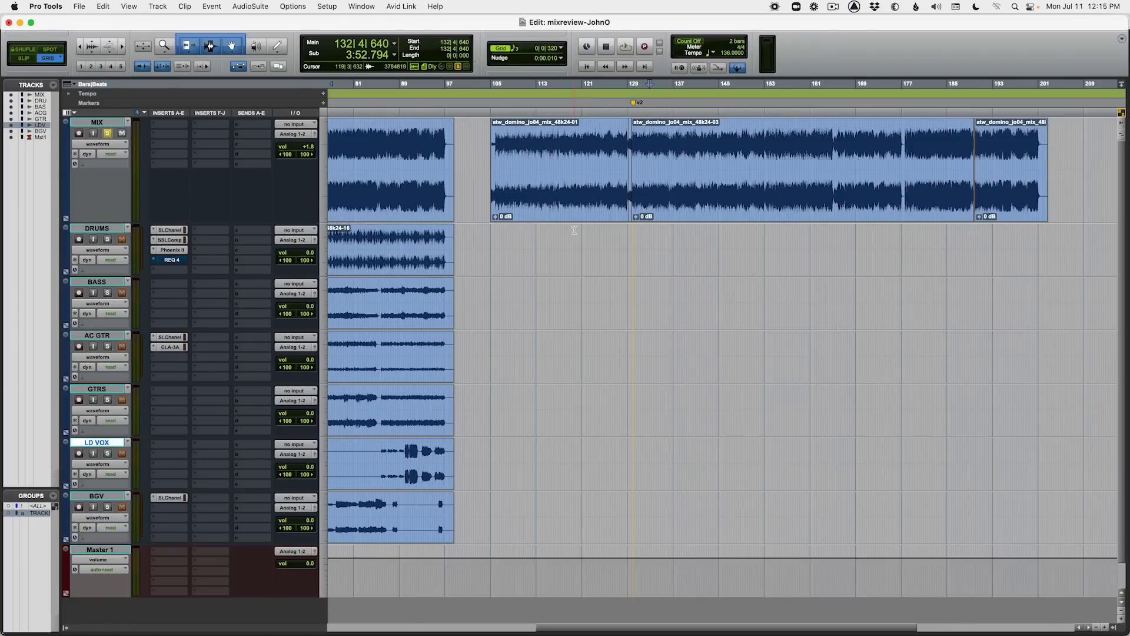
key(space)
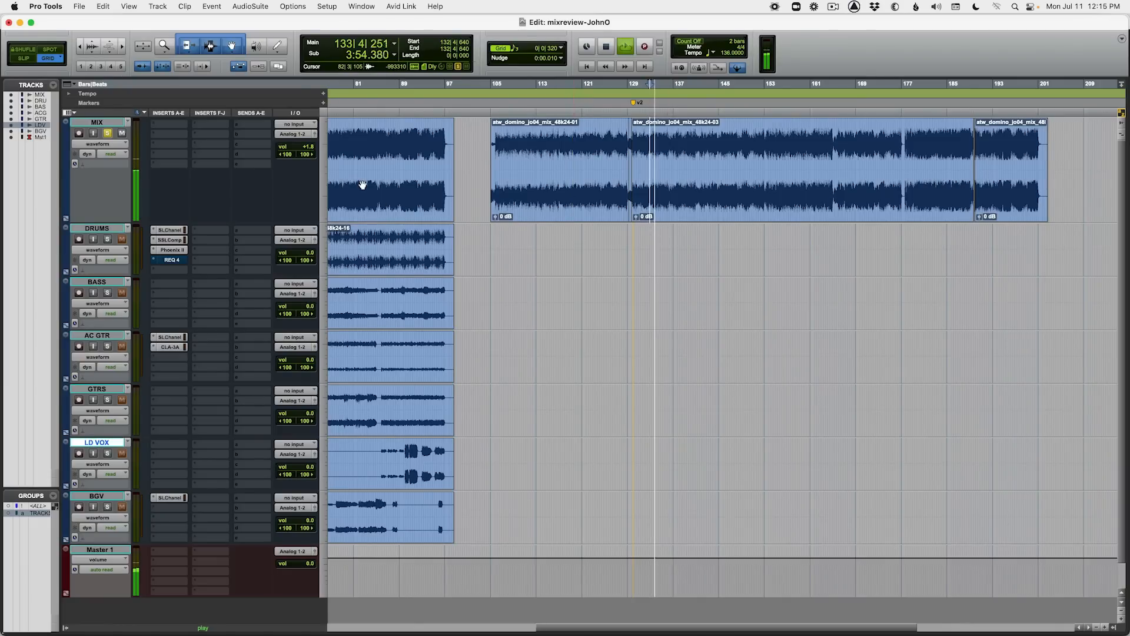
drag(307, 147, 319, 155)
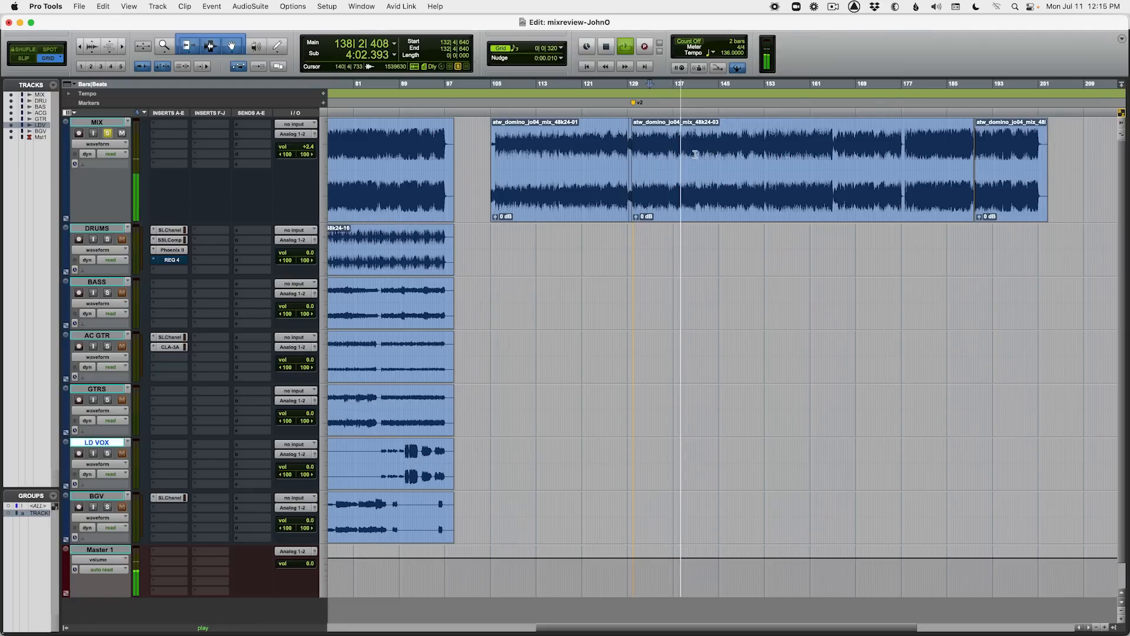
key(r)
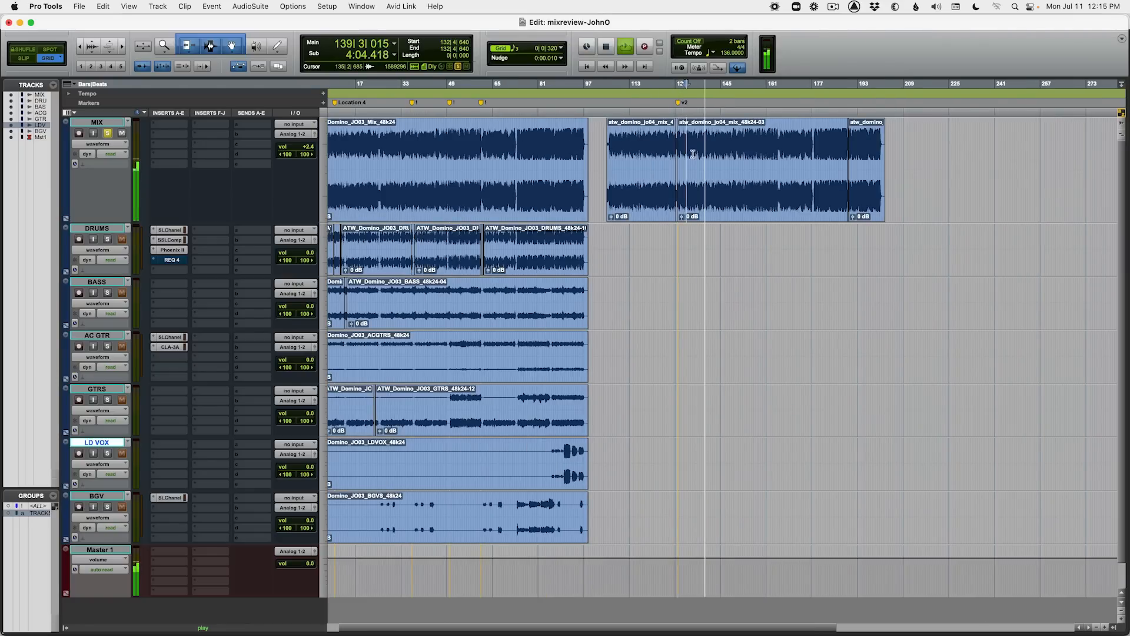
key(space)
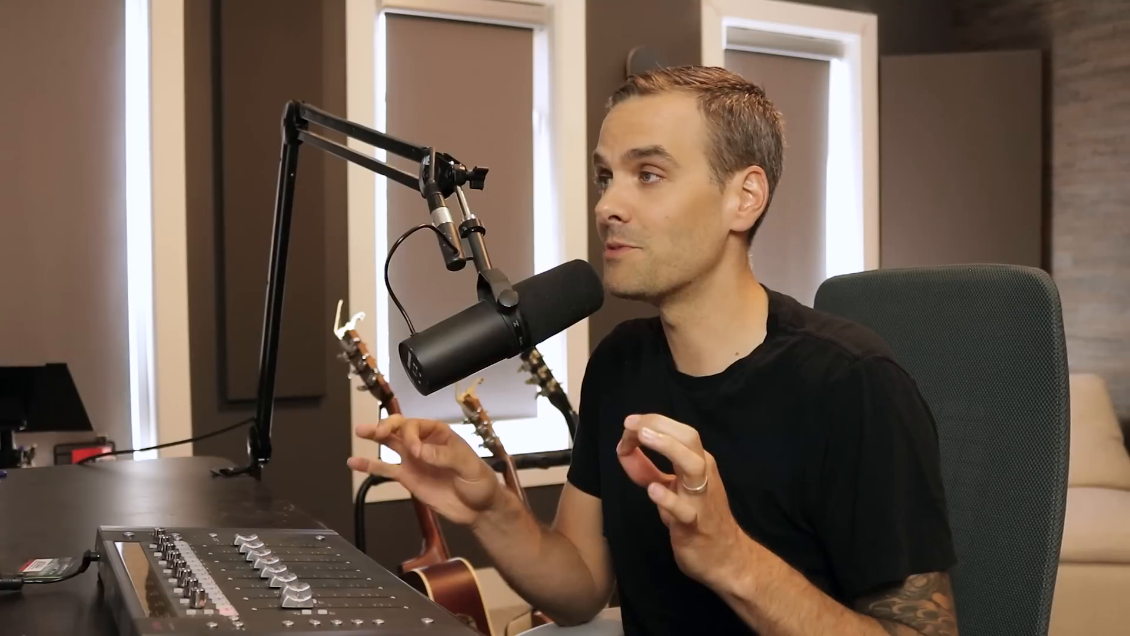